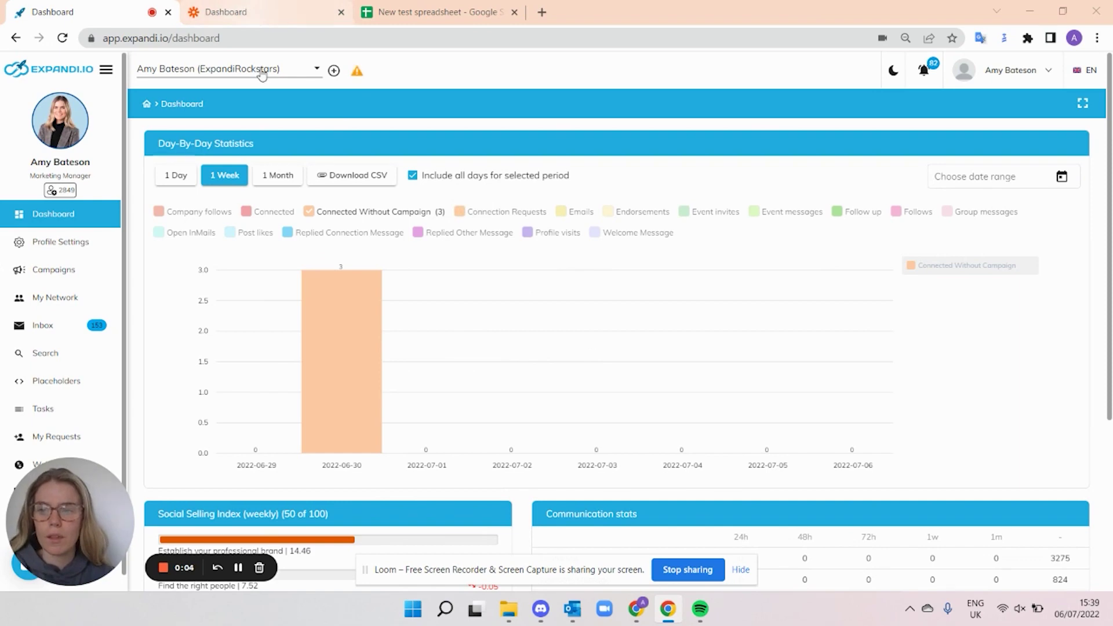
# - Switch from the Expandi dashboard to the Zapier dashboard tab
pyautogui.click(254, 9)
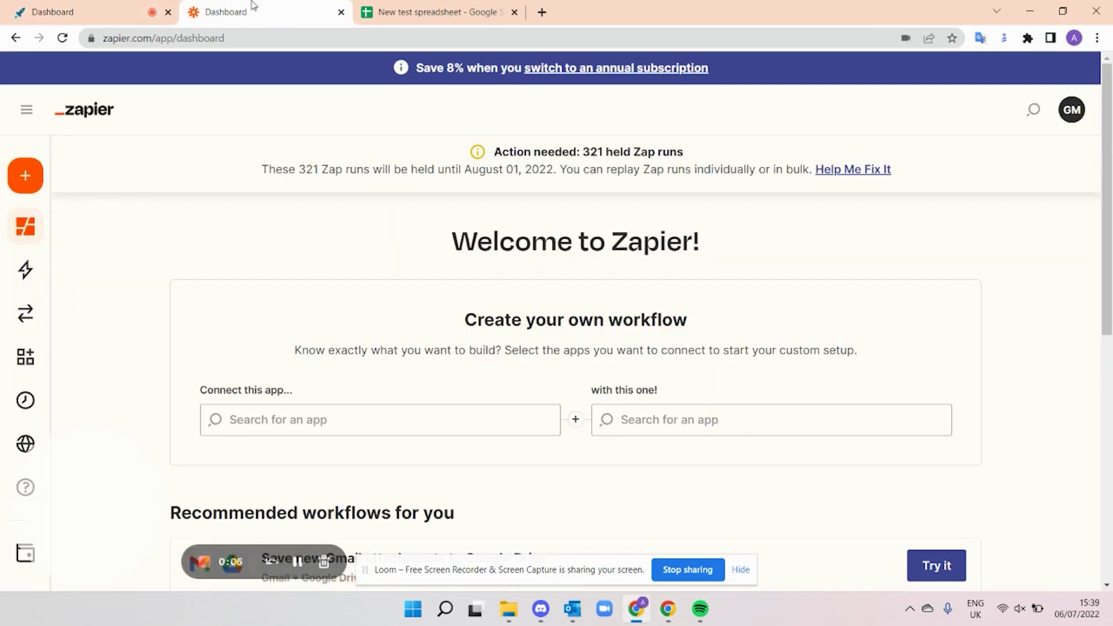
# - Create a new Zap triggered by Webhooks by Zapier with the Catch Hook event
pyautogui.moveTo(67, 189)
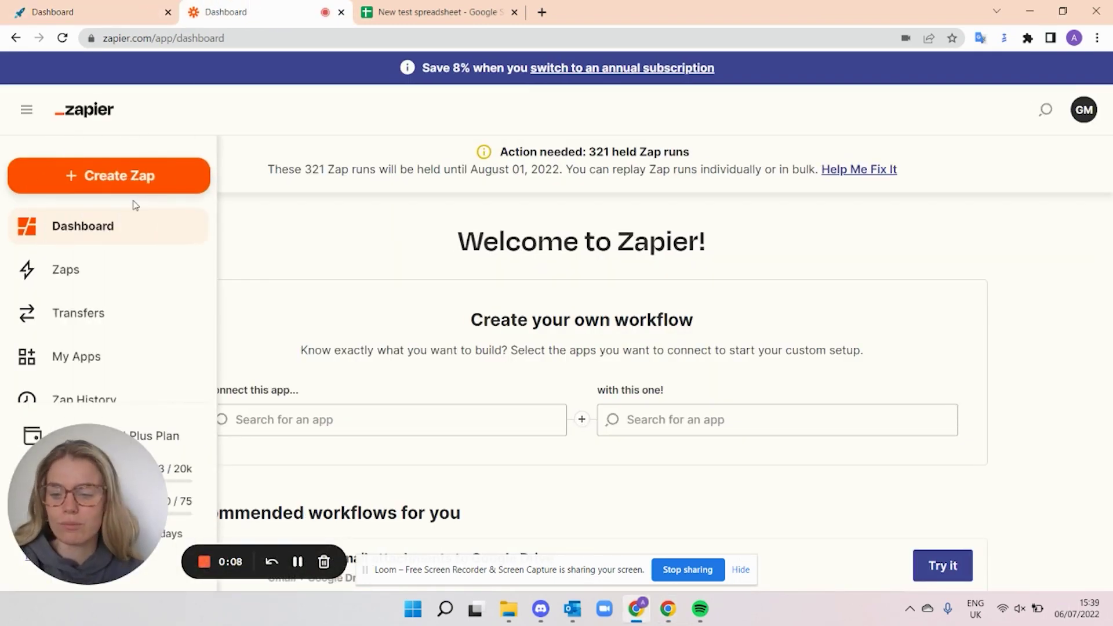
pyautogui.click(143, 175)
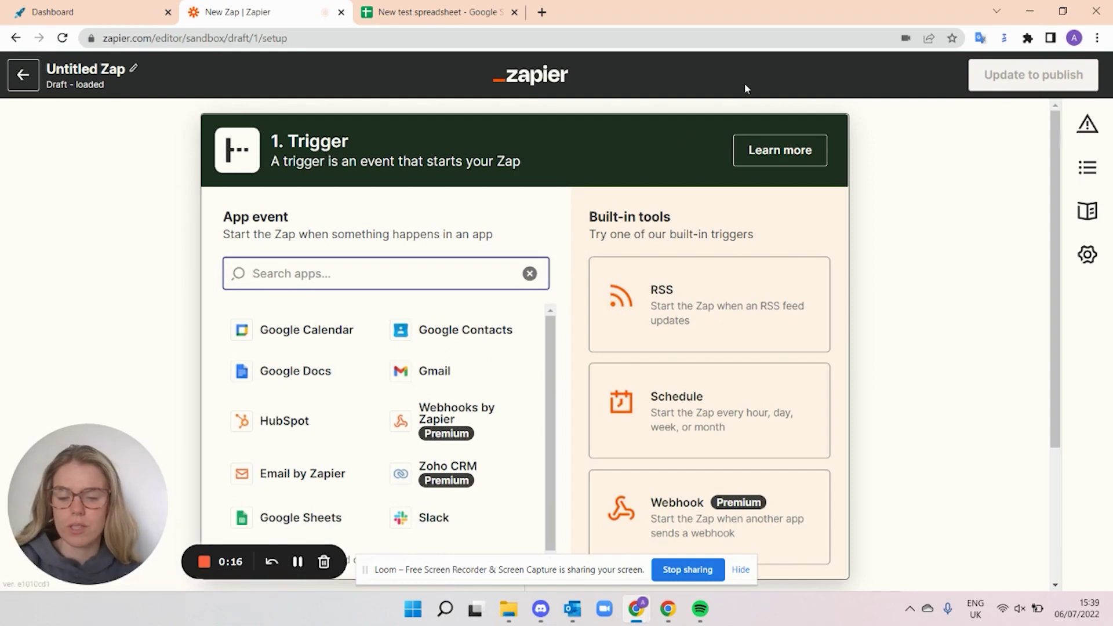
pyautogui.click(653, 515)
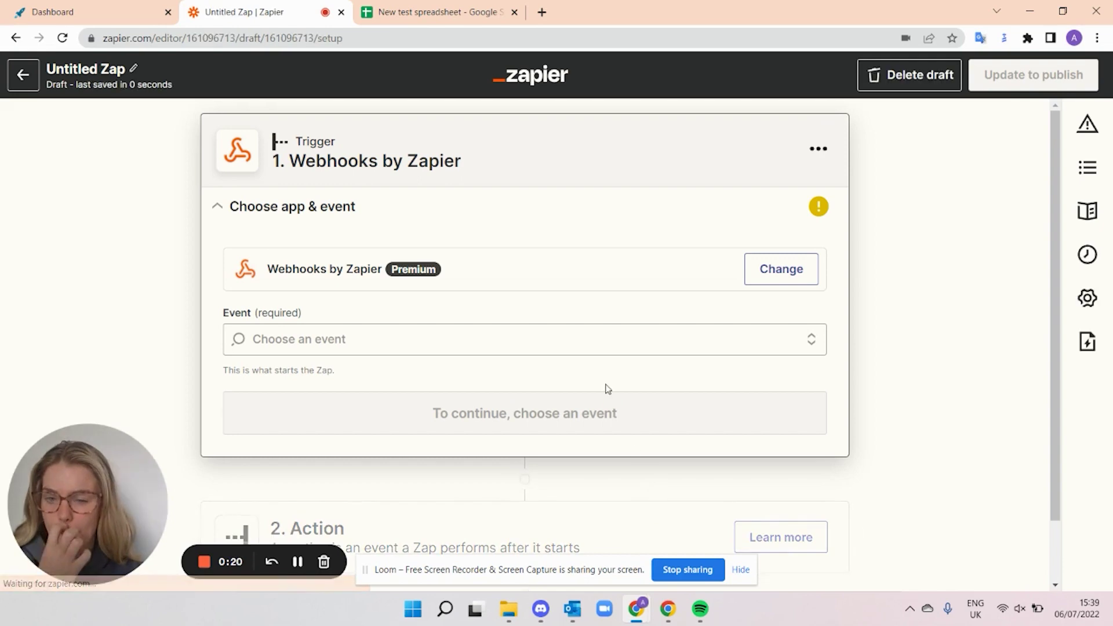
pyautogui.click(602, 339)
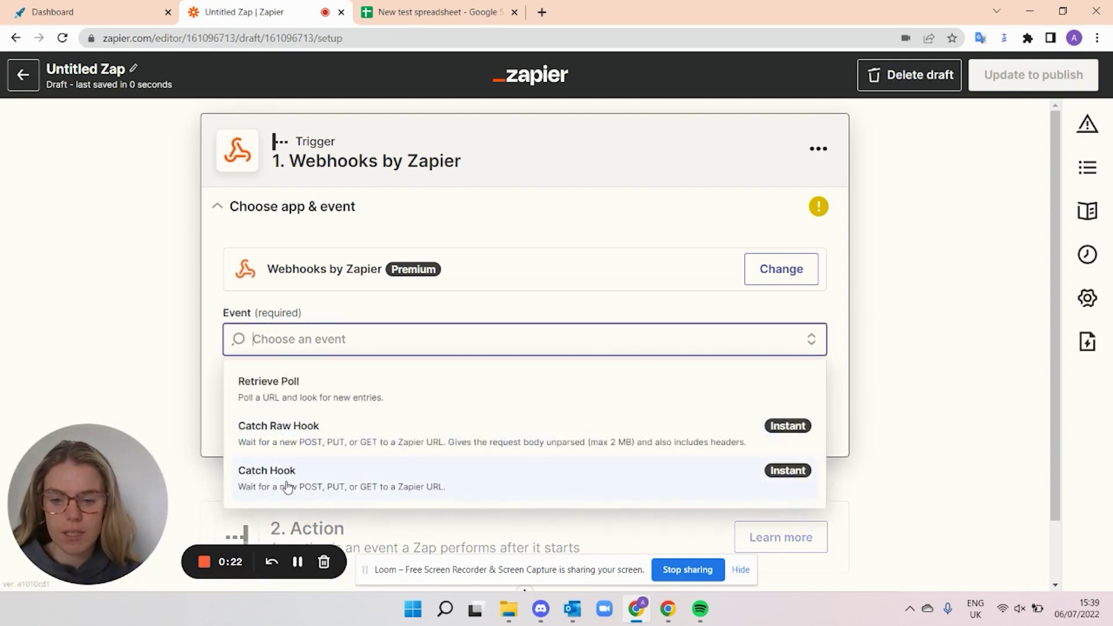
pyautogui.click(371, 489)
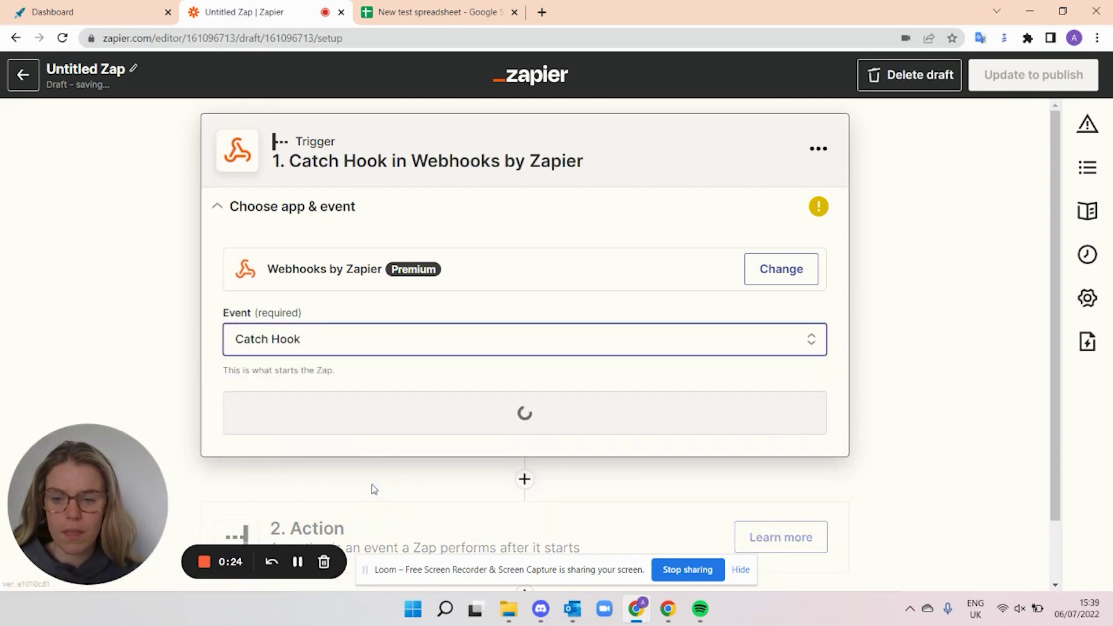
pyautogui.click(508, 411)
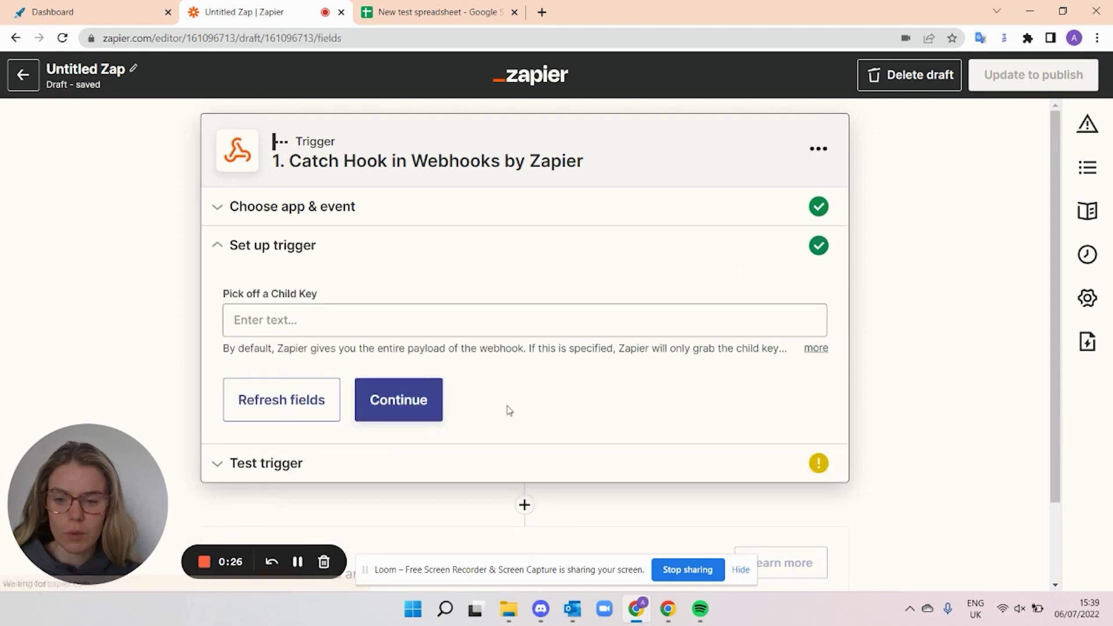
# - Copy the Catch Hook's webhook URL and go back to Expandi
pyautogui.click(363, 401)
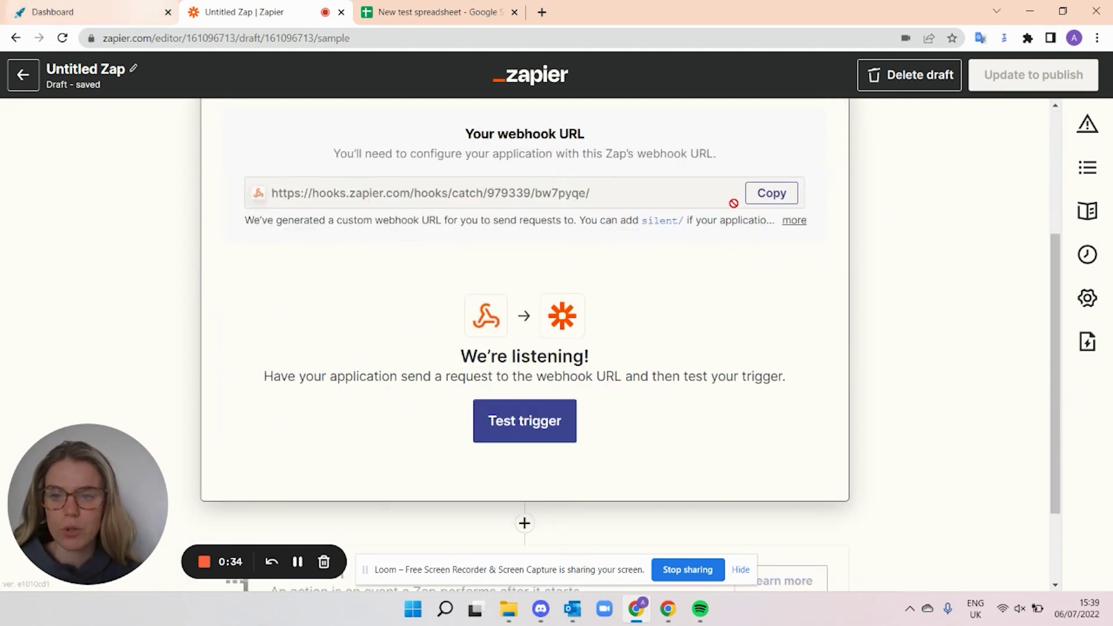
pyautogui.click(774, 197)
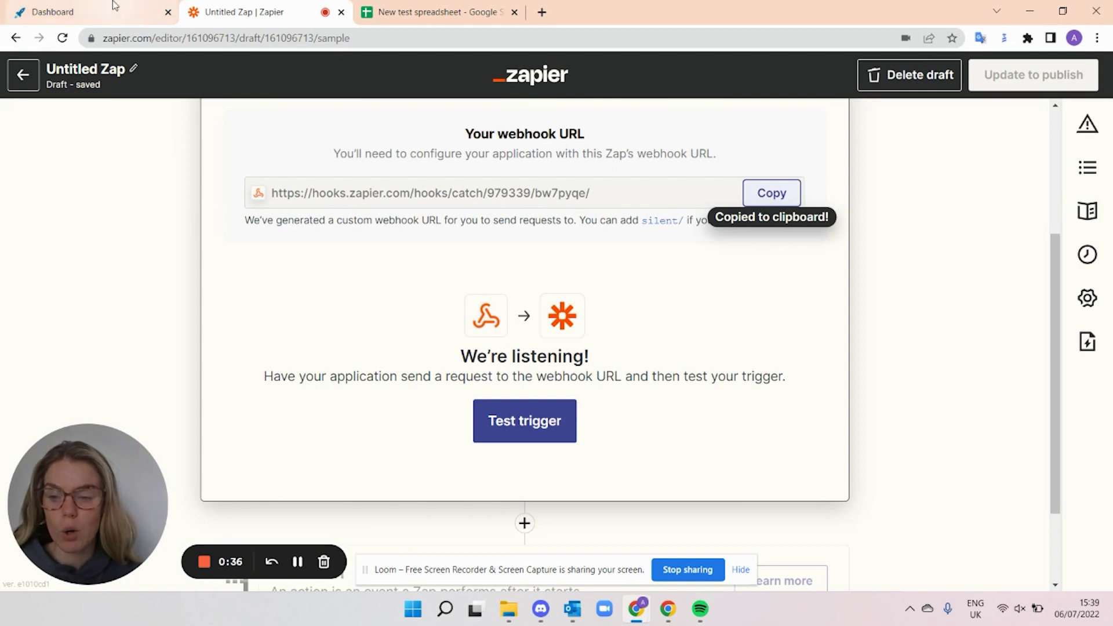
pyautogui.click(114, 8)
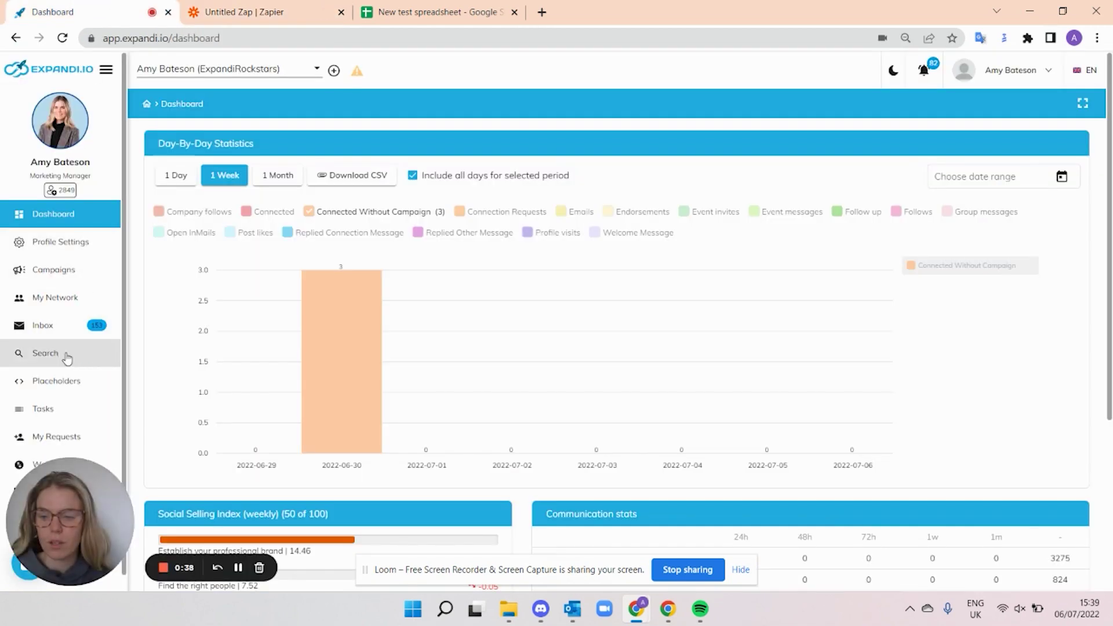
# - Add a new web hook named 'test' targeting the pasted Zapier webhook URL
pyautogui.scroll(-1, 61, 424)
pyautogui.click(72, 447)
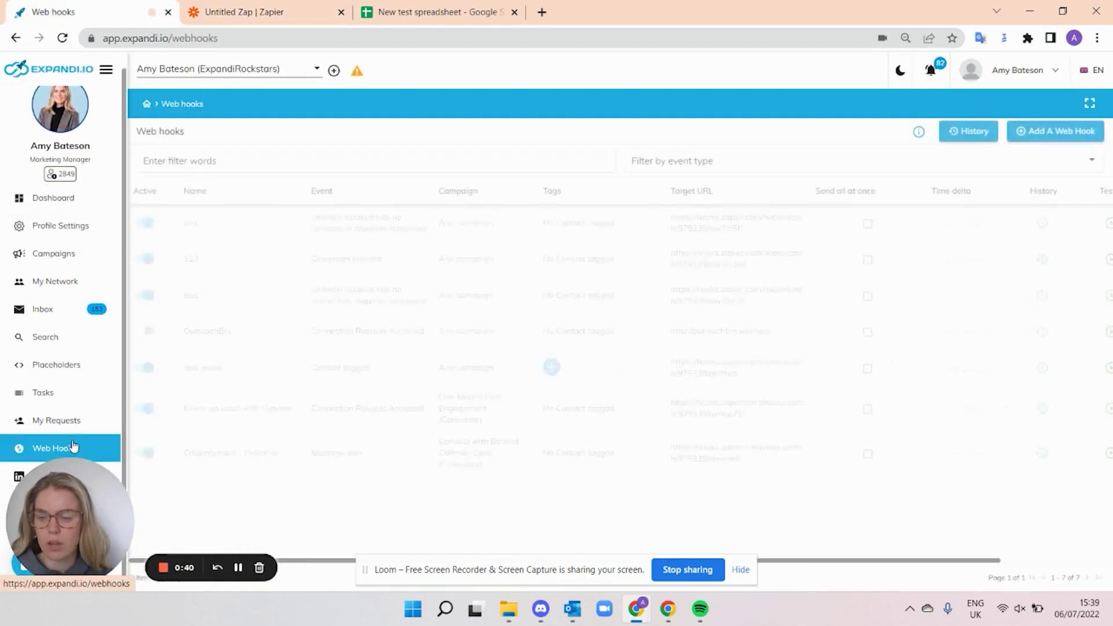
pyautogui.click(1084, 130)
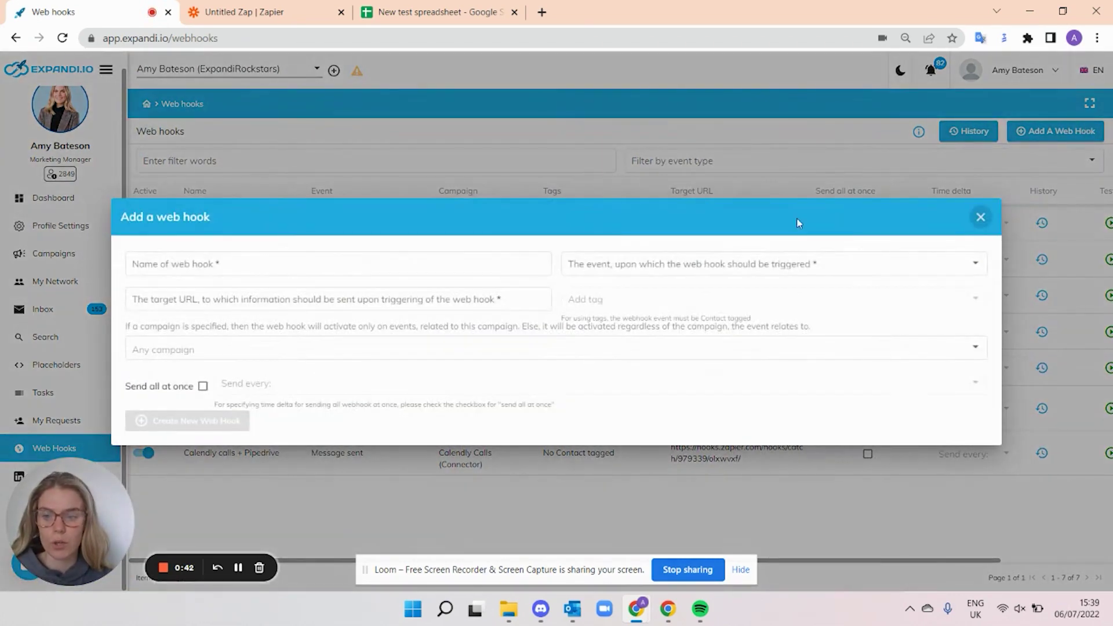
pyautogui.click(320, 269)
pyautogui.write('test')
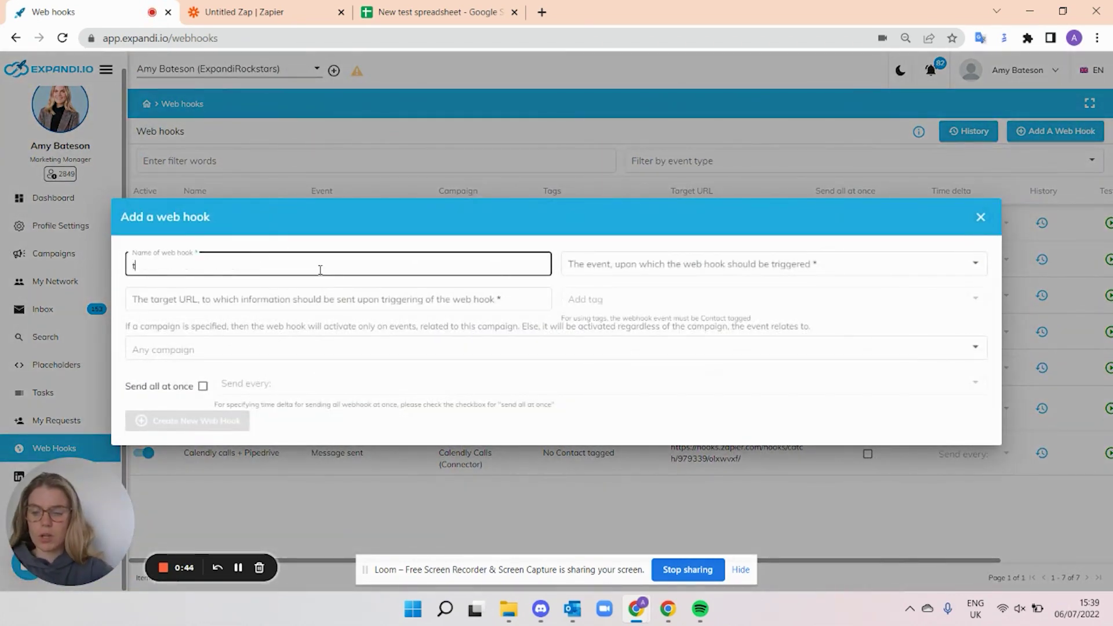
pyautogui.click(320, 297)
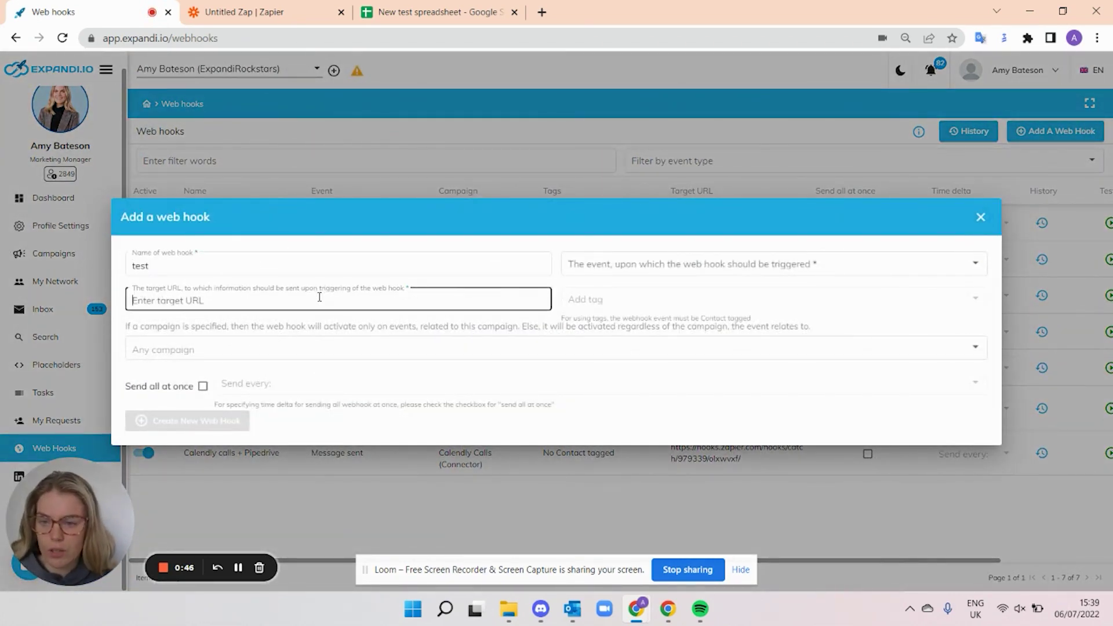
pyautogui.hotkey('ctrl', 'v')
pyautogui.click(593, 276)
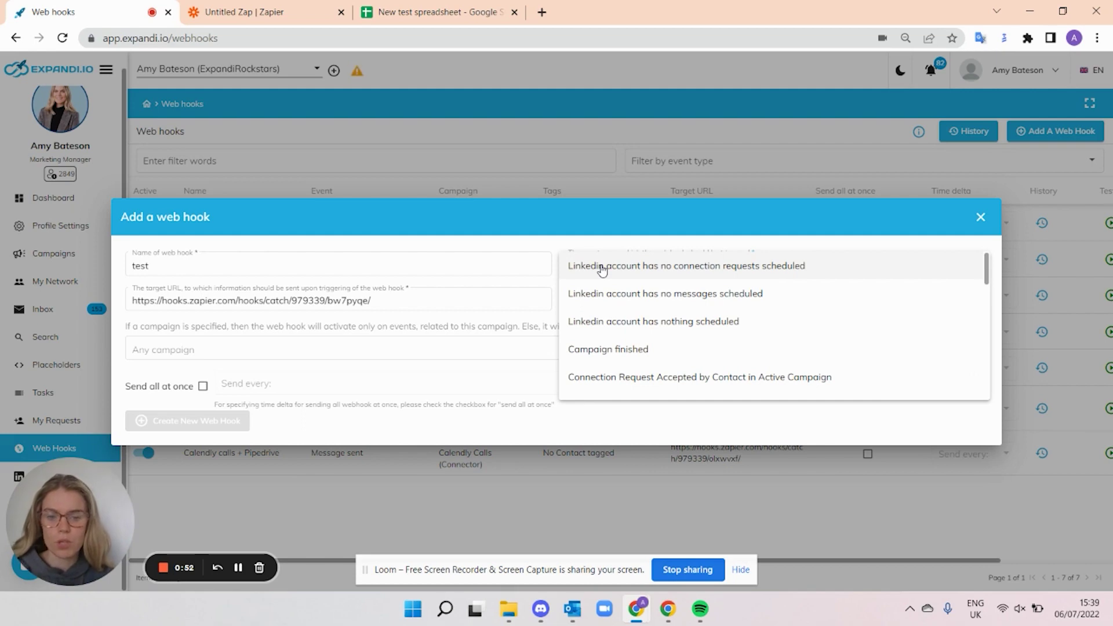
# - Set the test web hook's event to Contact tagged with the Hot Lead tag
pyautogui.scroll(-10, 615, 339)
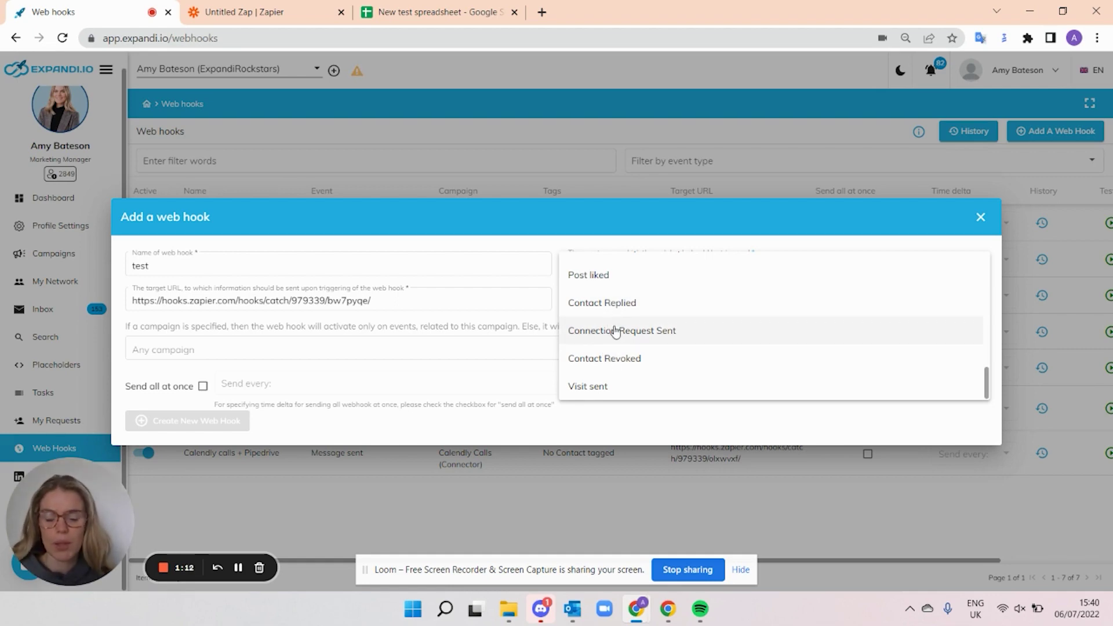
pyautogui.scroll(1, 619, 316)
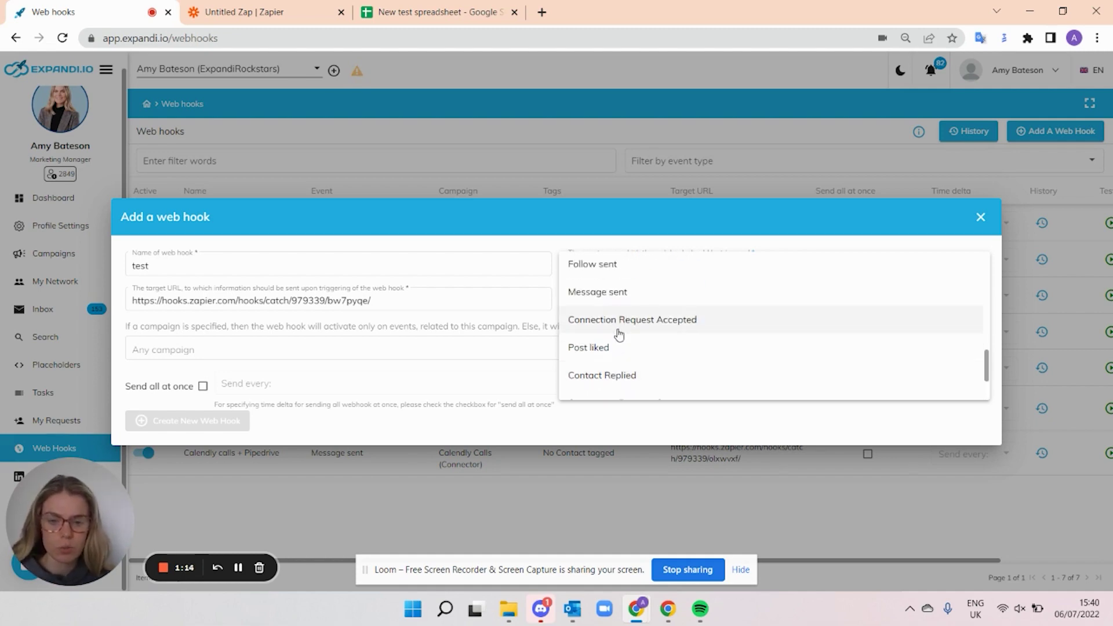
pyautogui.scroll(1, 618, 360)
pyautogui.scroll(8, 618, 360)
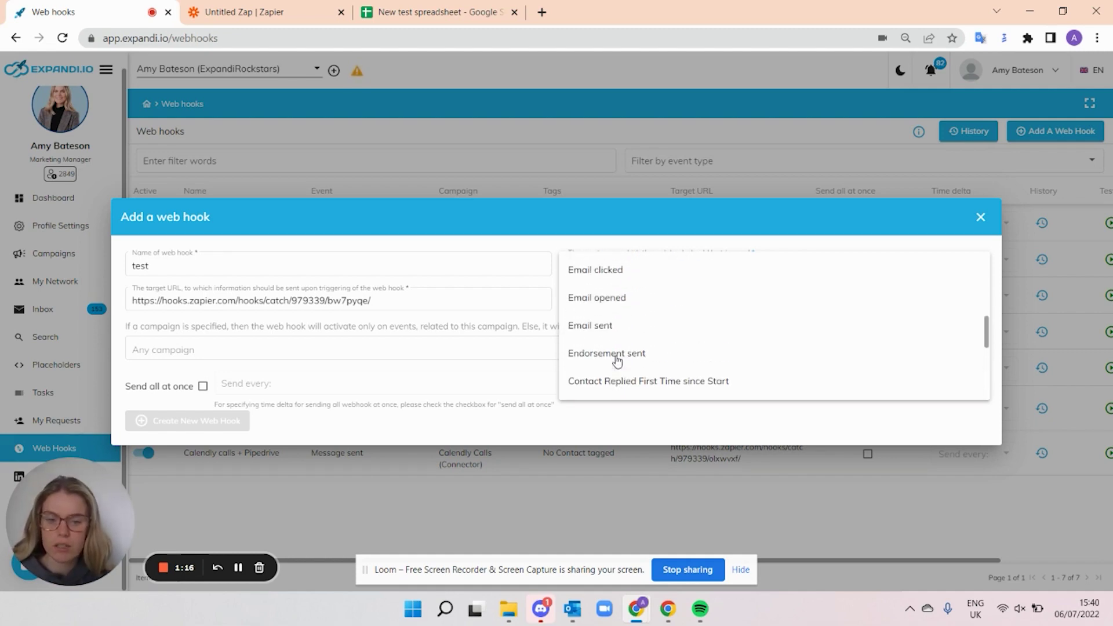
pyautogui.scroll(-3, 623, 347)
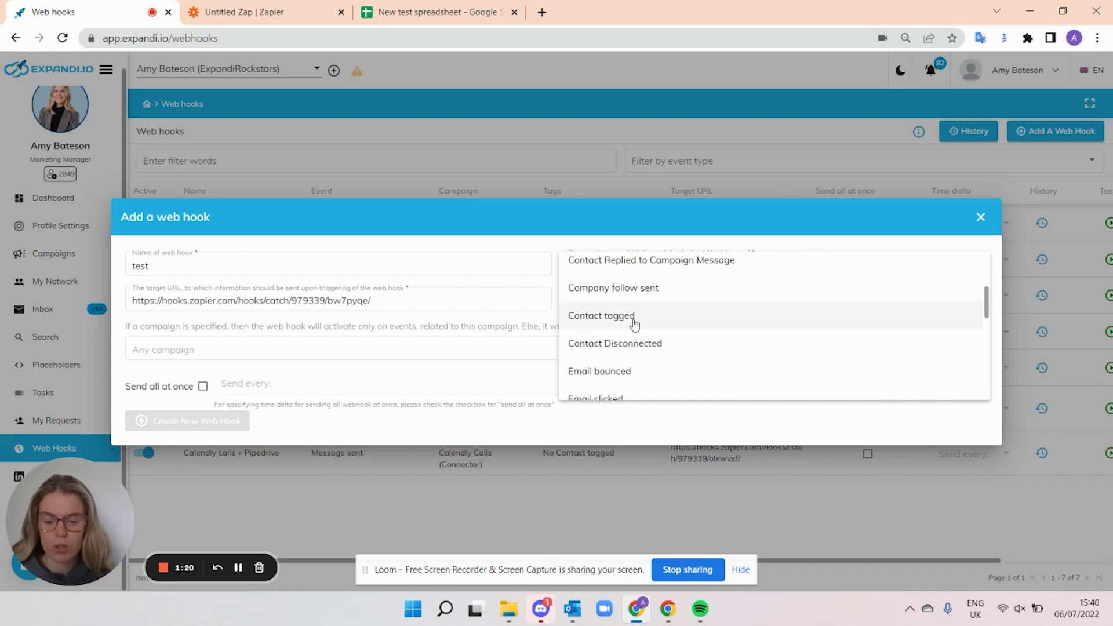
pyautogui.click(634, 318)
pyautogui.click(646, 296)
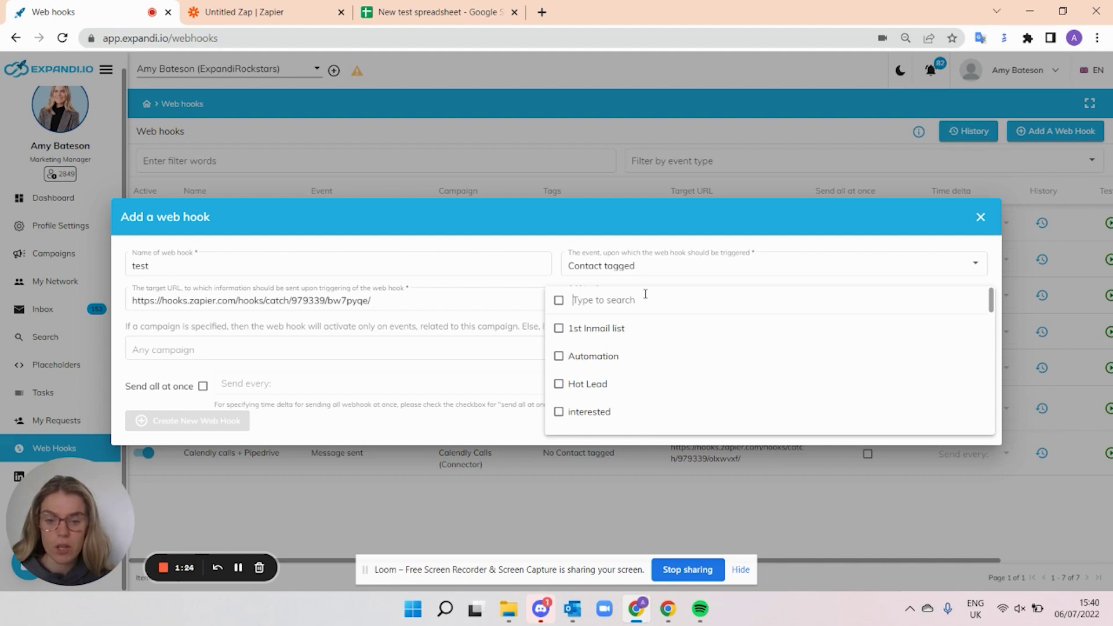
pyautogui.click(558, 386)
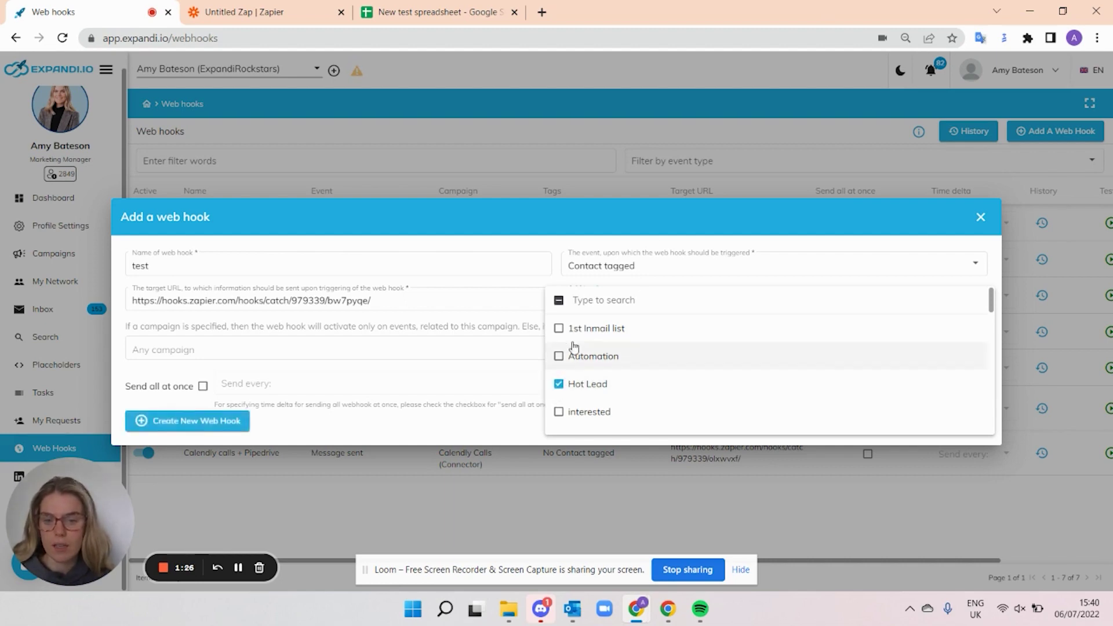
pyautogui.click(563, 282)
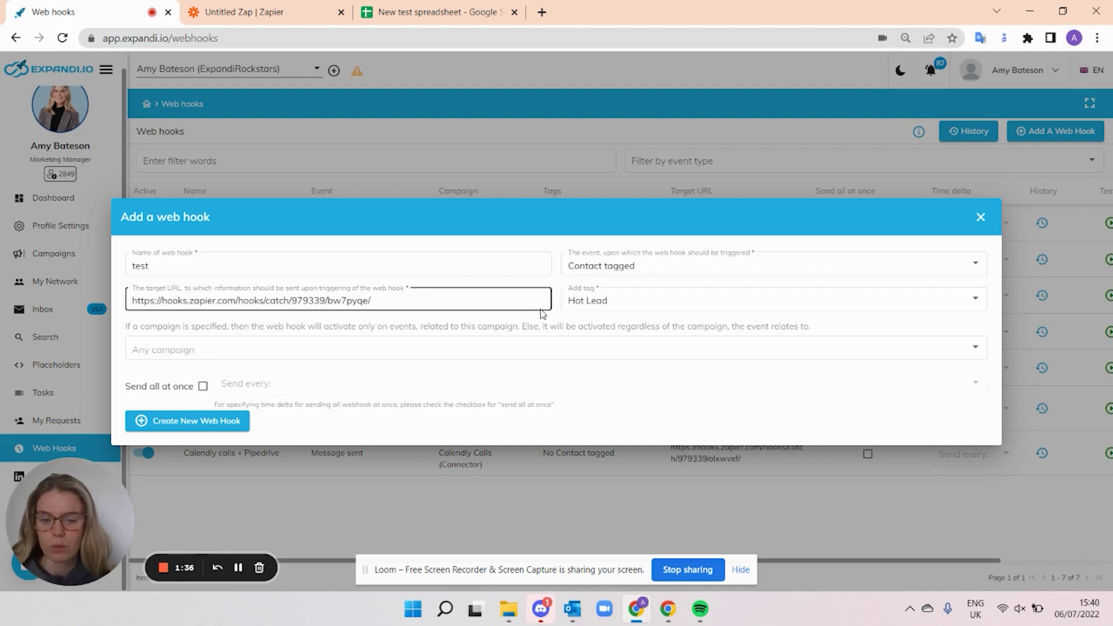
# - Leave the campaign as Any campaign and tick Send all at once, leaving the interval unset
pyautogui.click(141, 351)
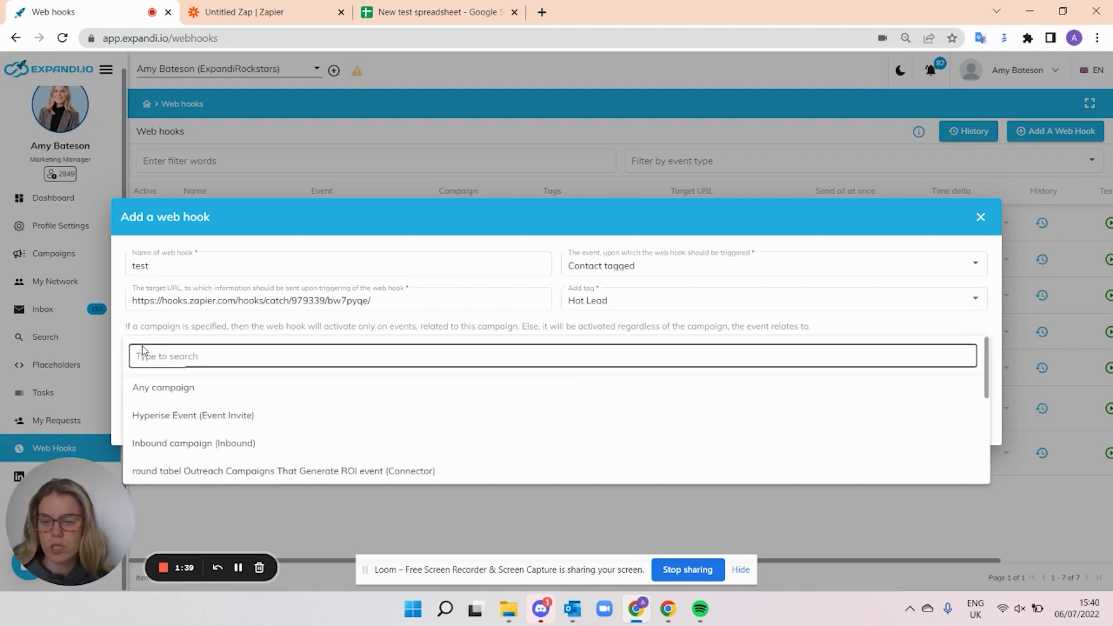
pyautogui.click(175, 338)
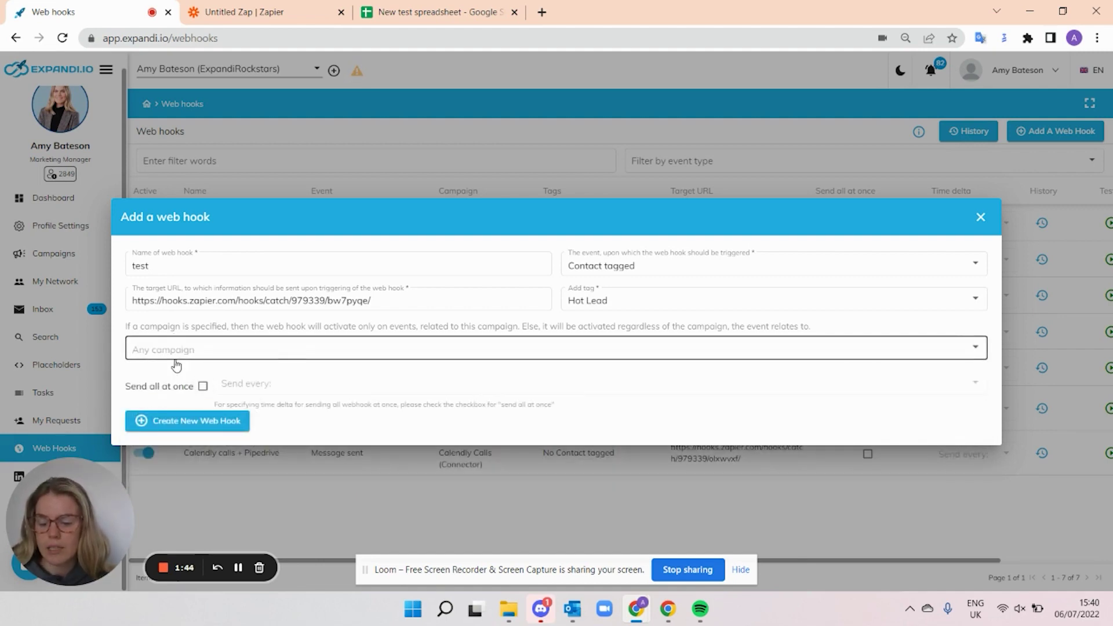
pyautogui.click(203, 386)
pyautogui.click(262, 385)
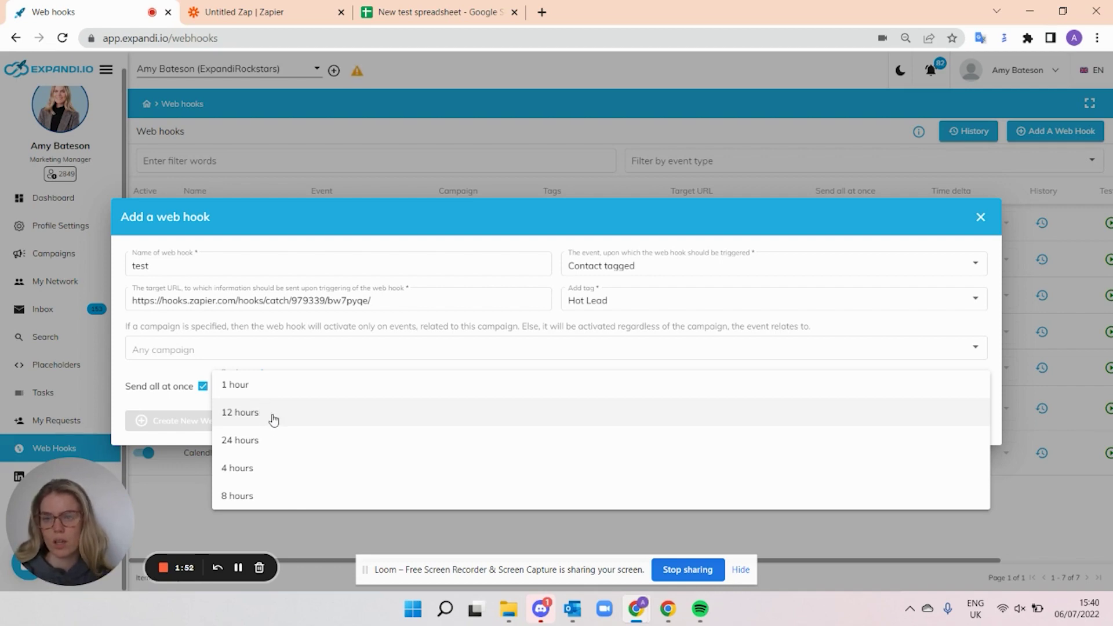
pyautogui.click(168, 383)
# - Untick Send all at once, create the test web hook and set it Active
pyautogui.click(202, 387)
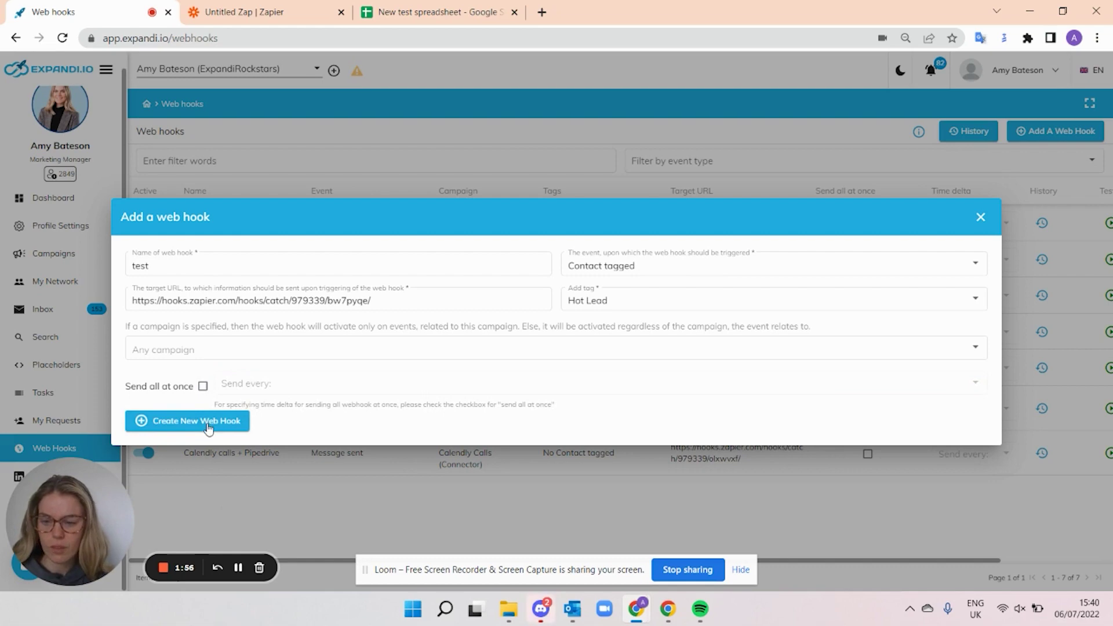
pyautogui.click(208, 422)
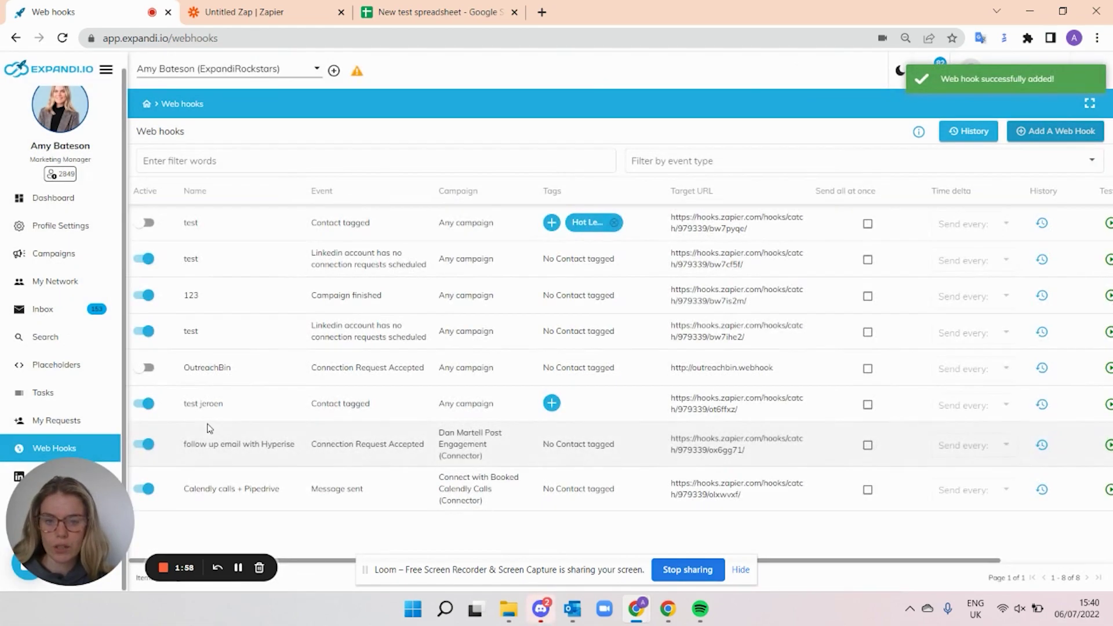
pyautogui.click(147, 224)
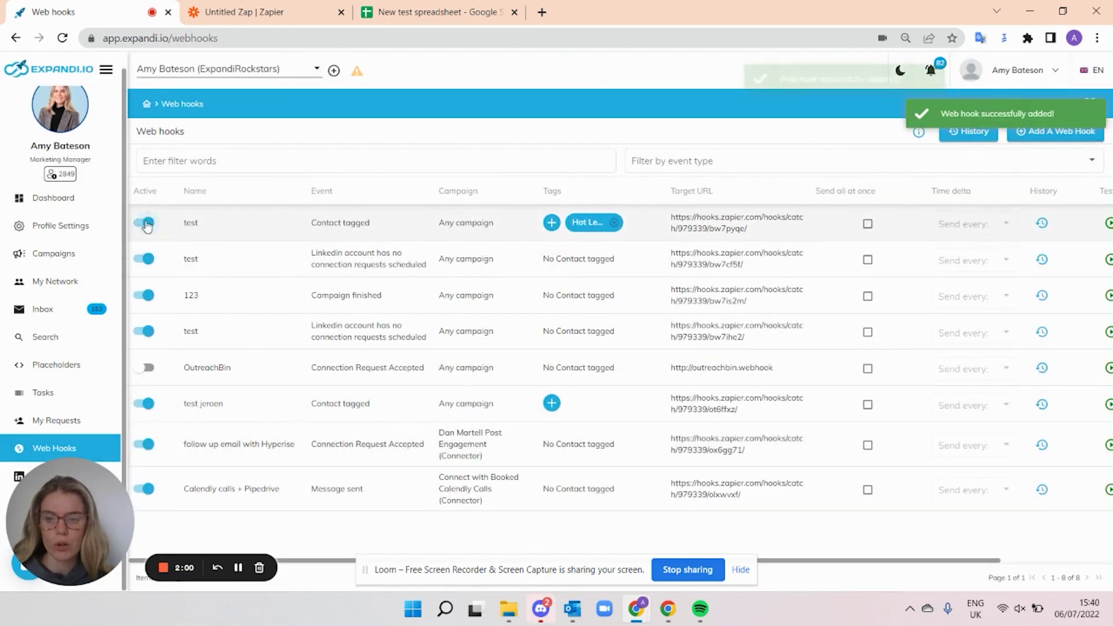
# - Fire a test request from the test web hook and return to the Zap
pyautogui.click(267, 6)
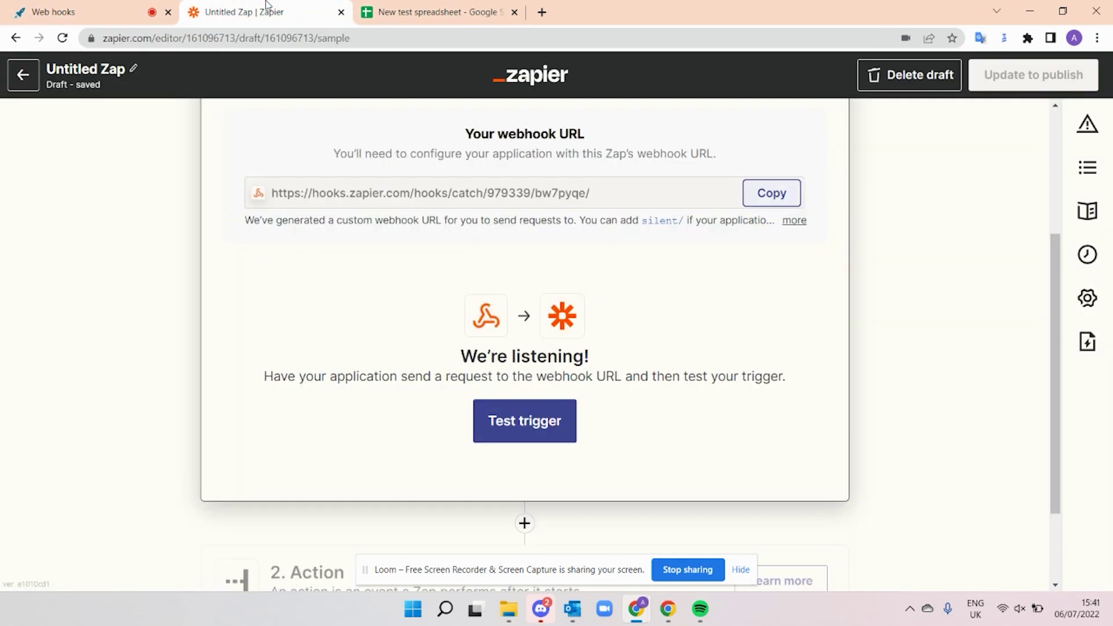
pyautogui.click(125, 9)
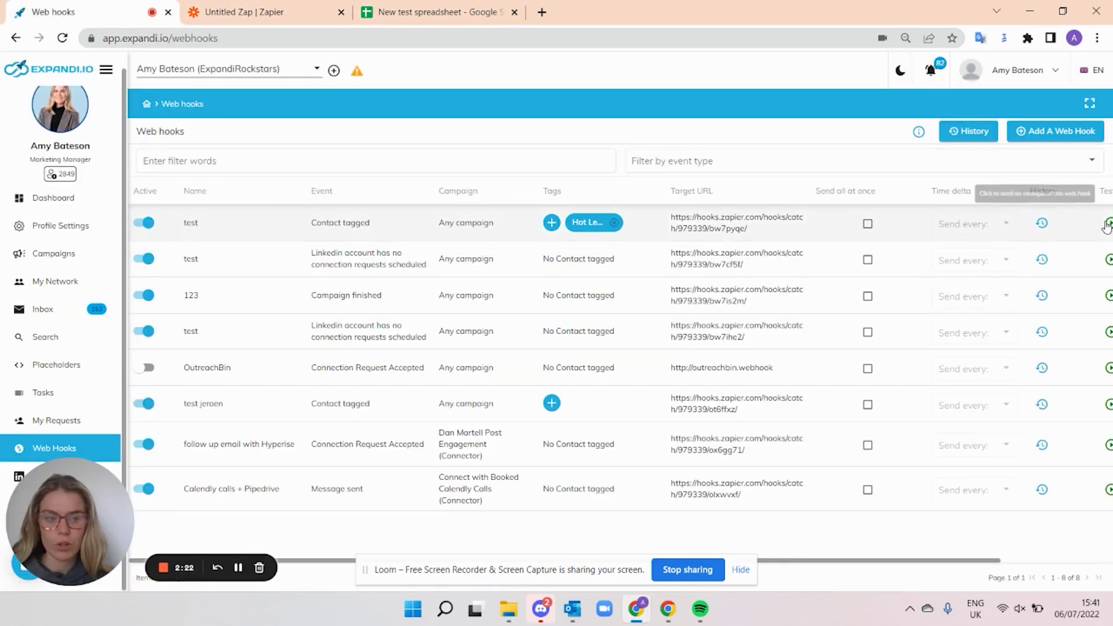
pyautogui.click(1107, 224)
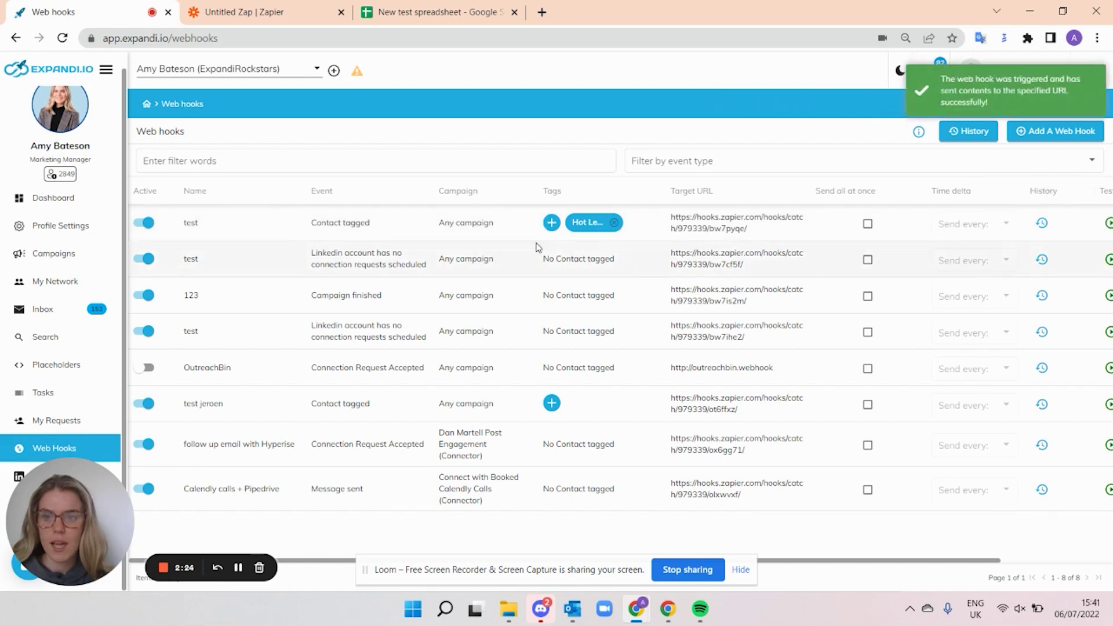
pyautogui.click(272, 7)
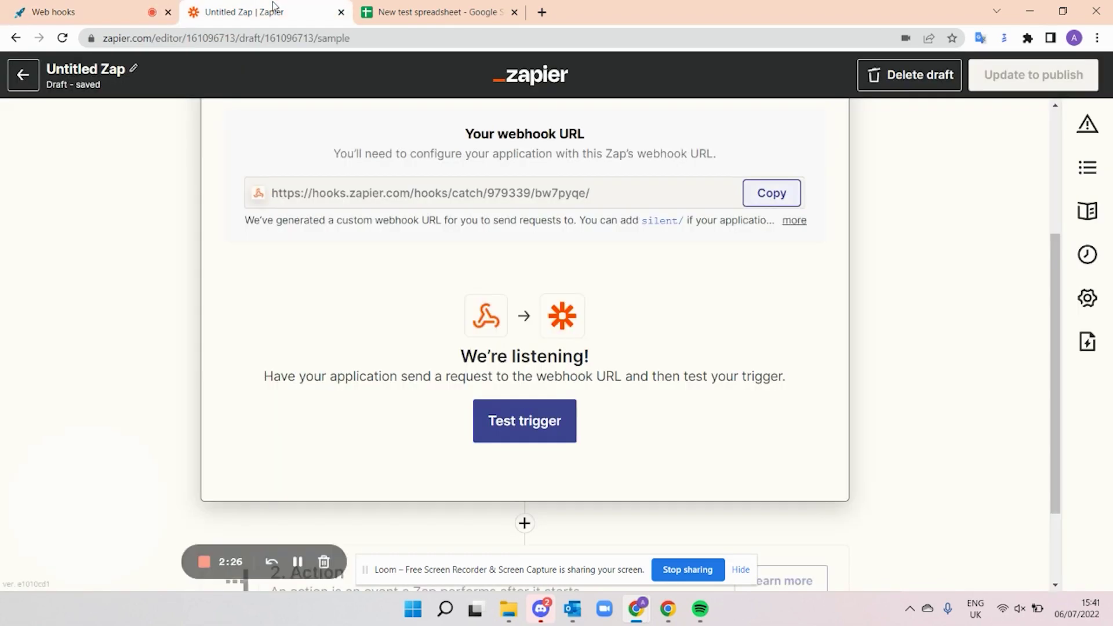
# - Test the Catch Hook trigger, find Expandi's request, and continue to the action step
pyautogui.click(512, 444)
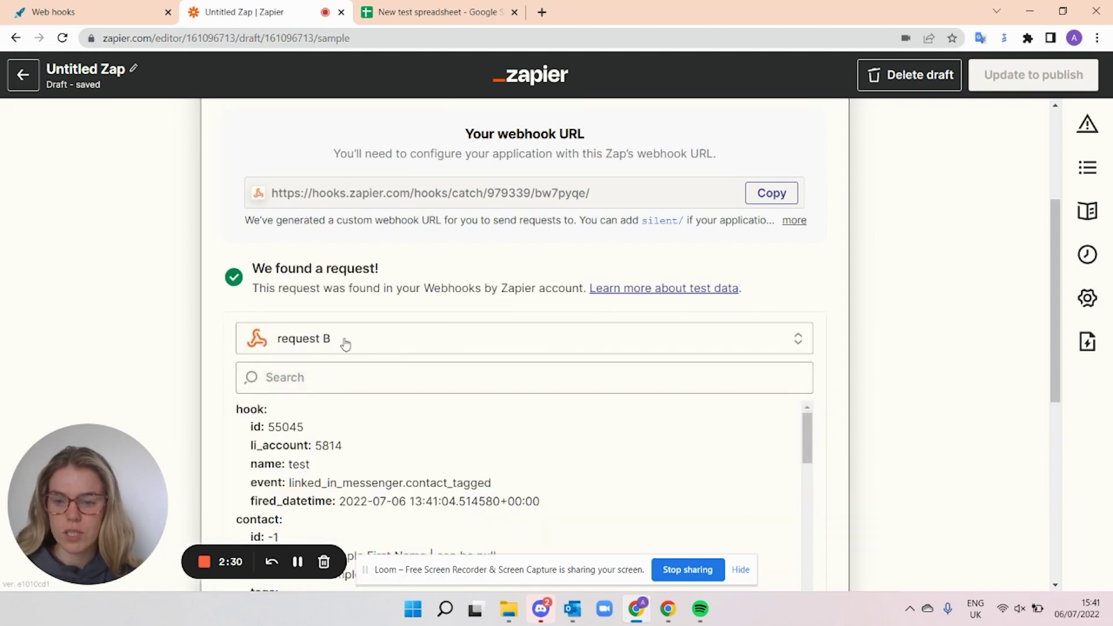
pyautogui.scroll(-10, 346, 344)
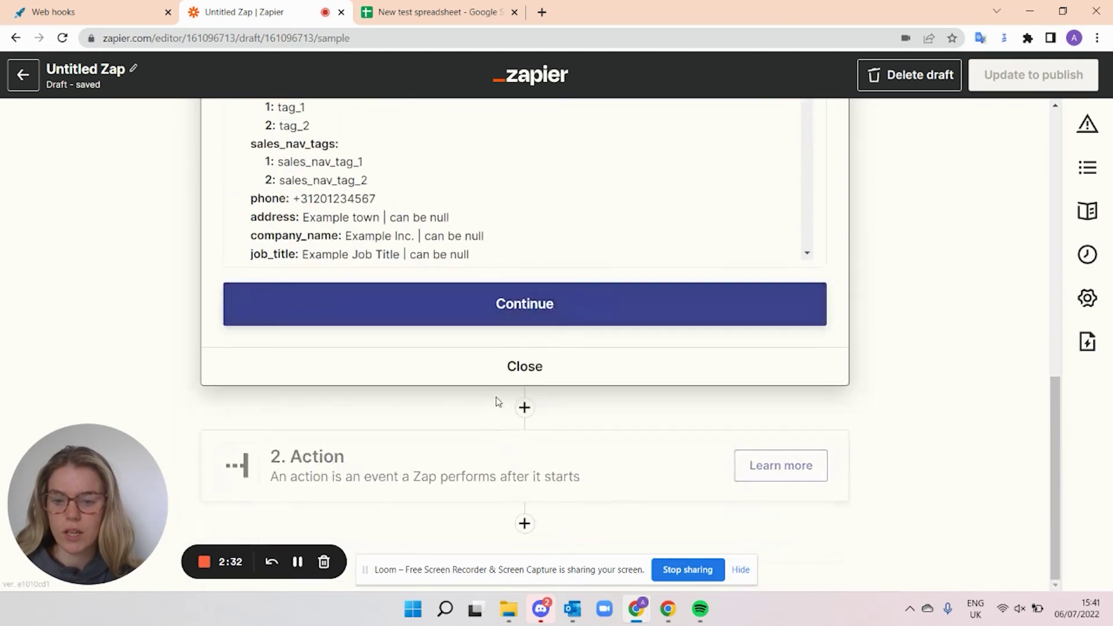
pyautogui.click(513, 308)
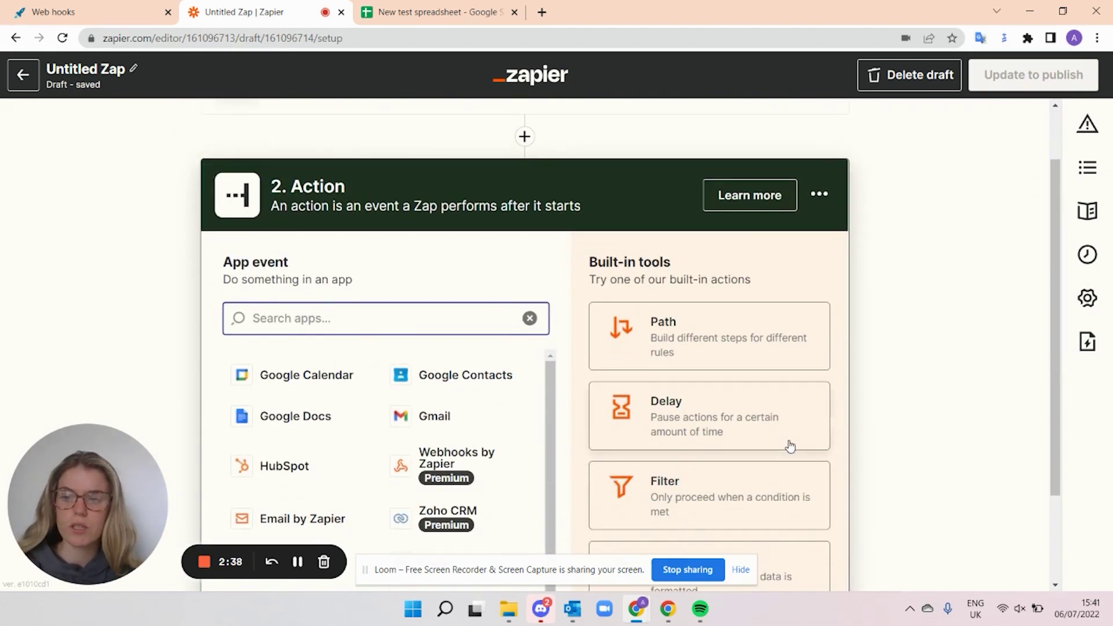
# - Set the action app to Google Sheets with the Create Spreadsheet Column event
pyautogui.scroll(-1, 858, 401)
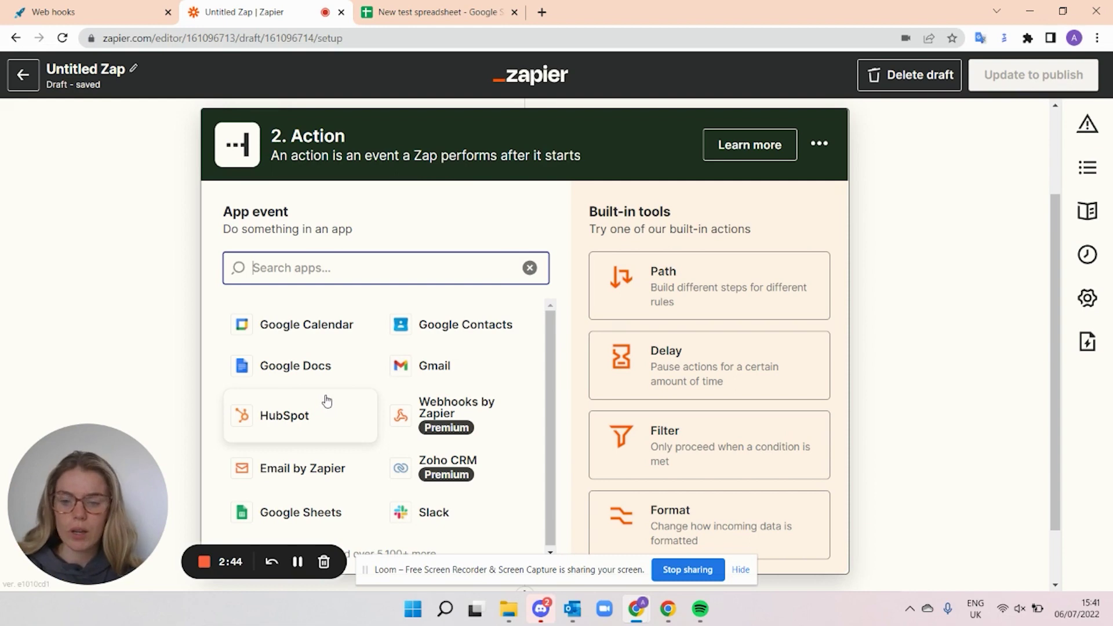
pyautogui.click(330, 513)
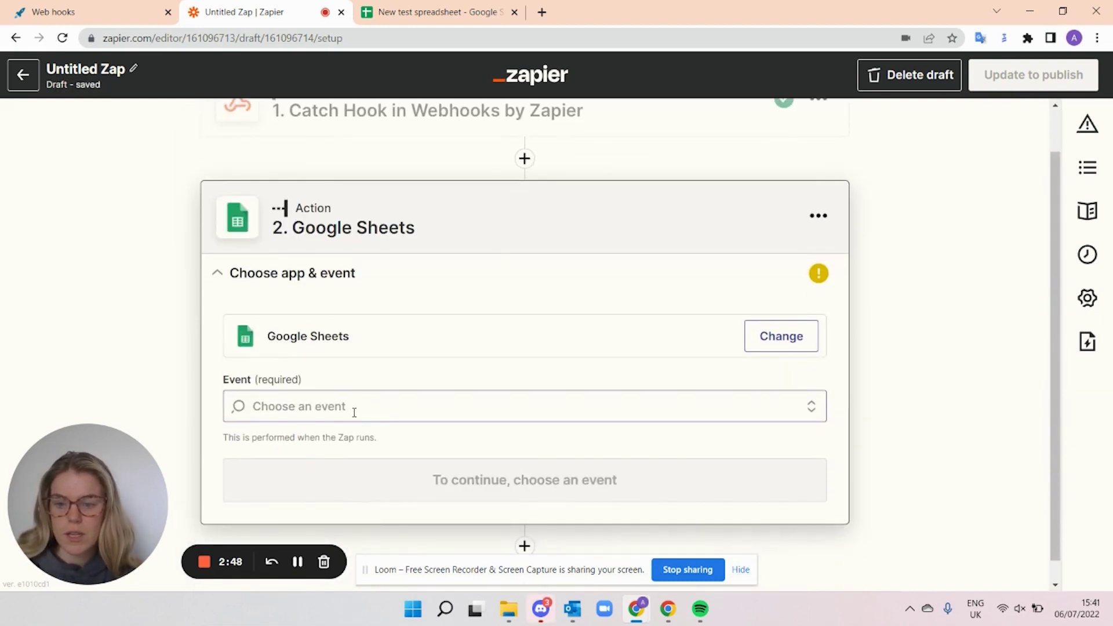
pyautogui.click(558, 403)
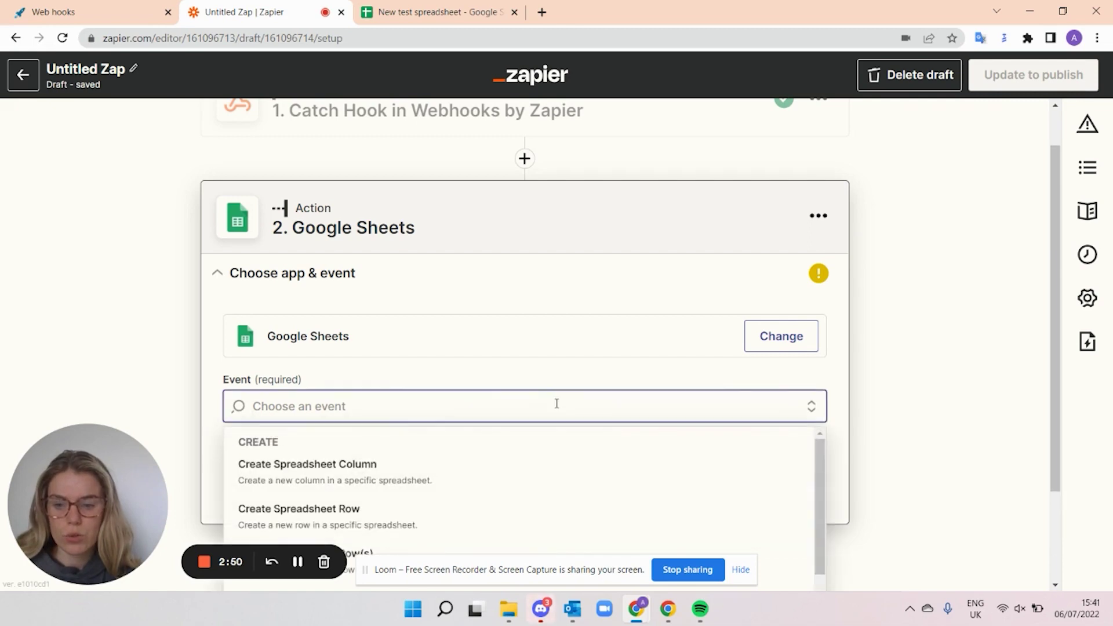
pyautogui.scroll(-1, 557, 403)
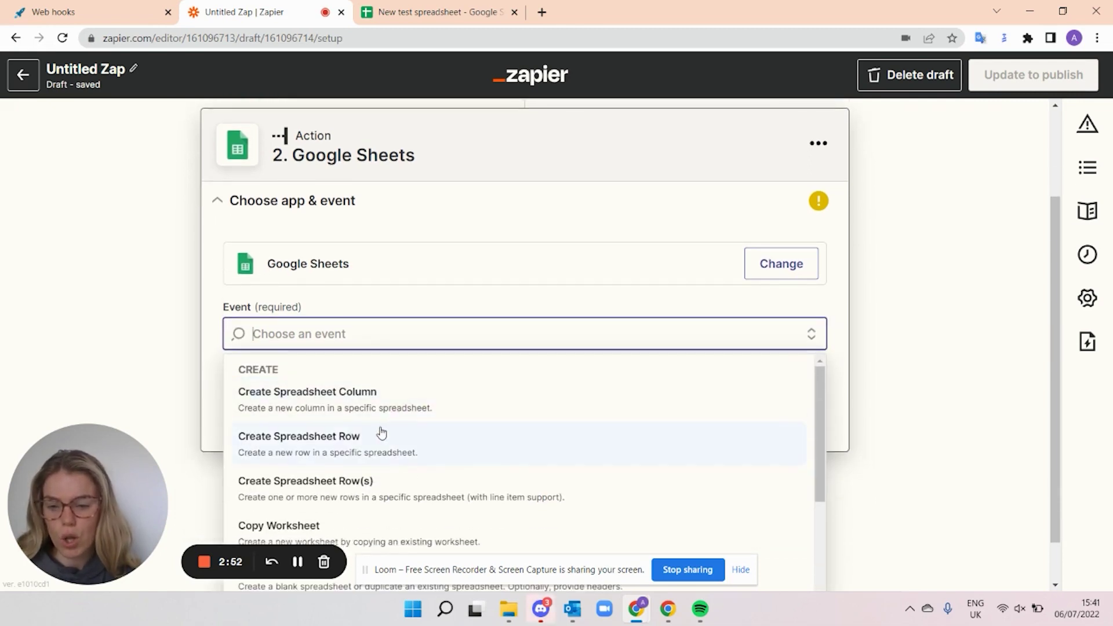
pyautogui.click(399, 405)
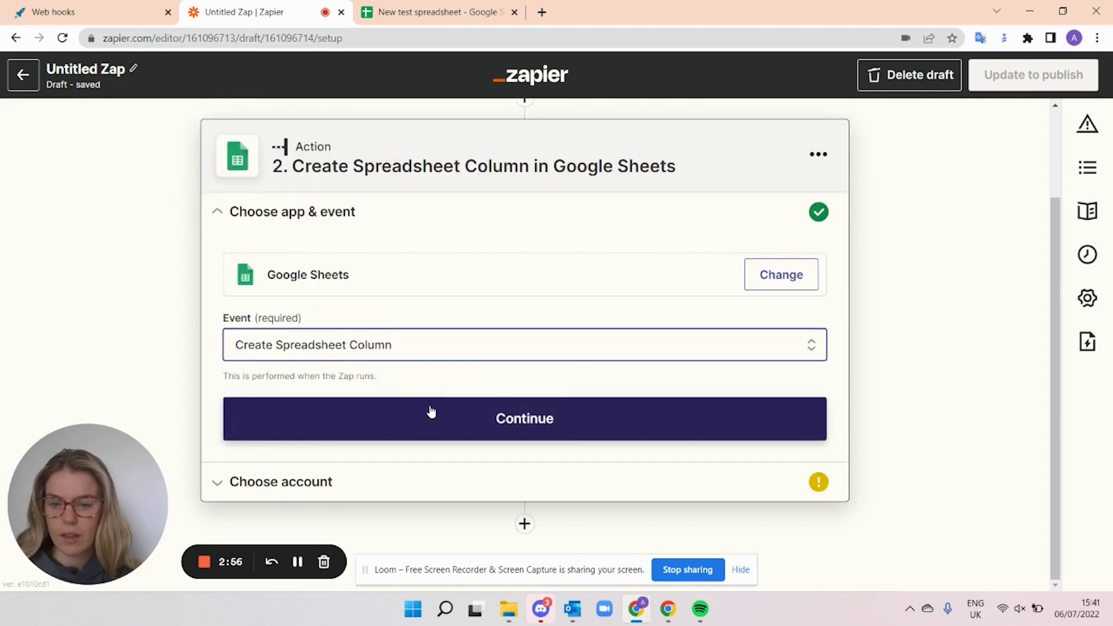
pyautogui.click(431, 411)
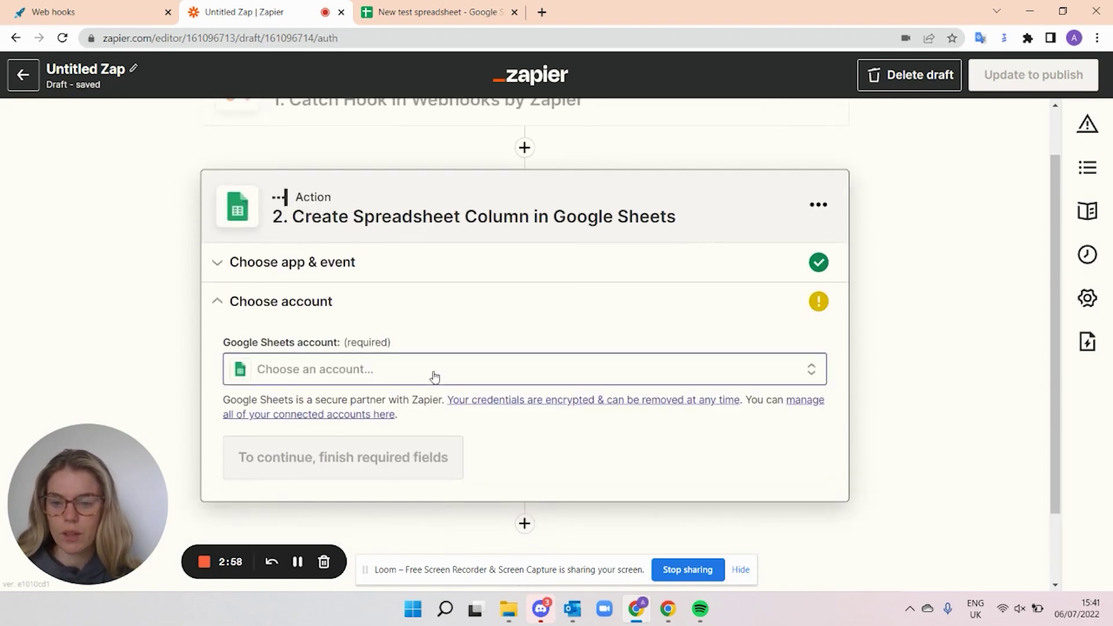
# - Connect the Google Sheets account and target Sheet1 of New test spreadsheet with Column Name and Index
pyautogui.click(434, 376)
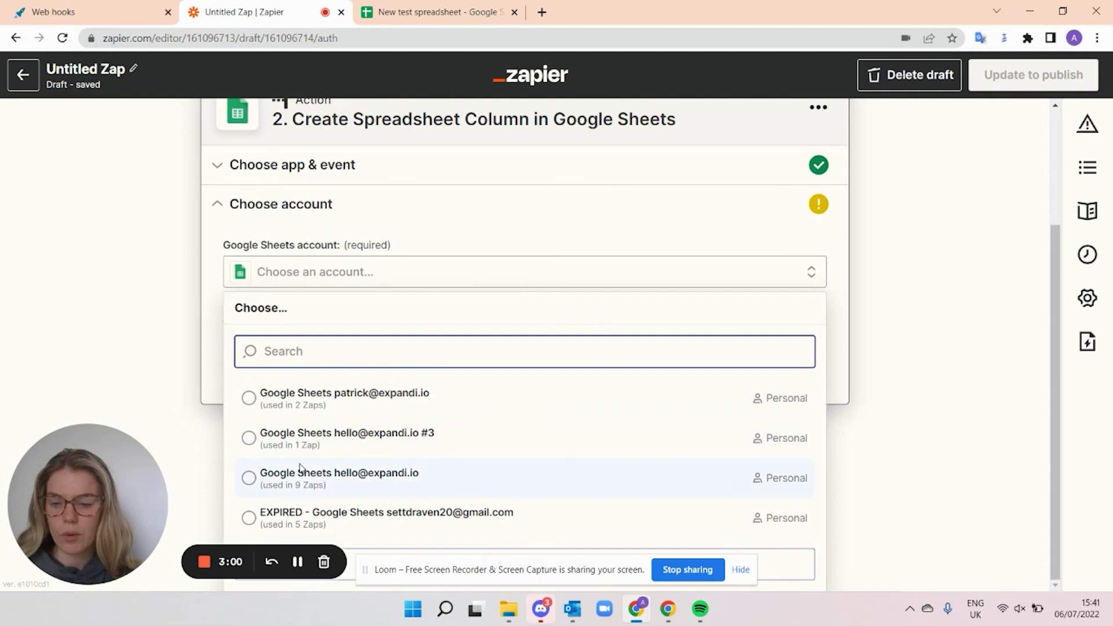
pyautogui.click(251, 438)
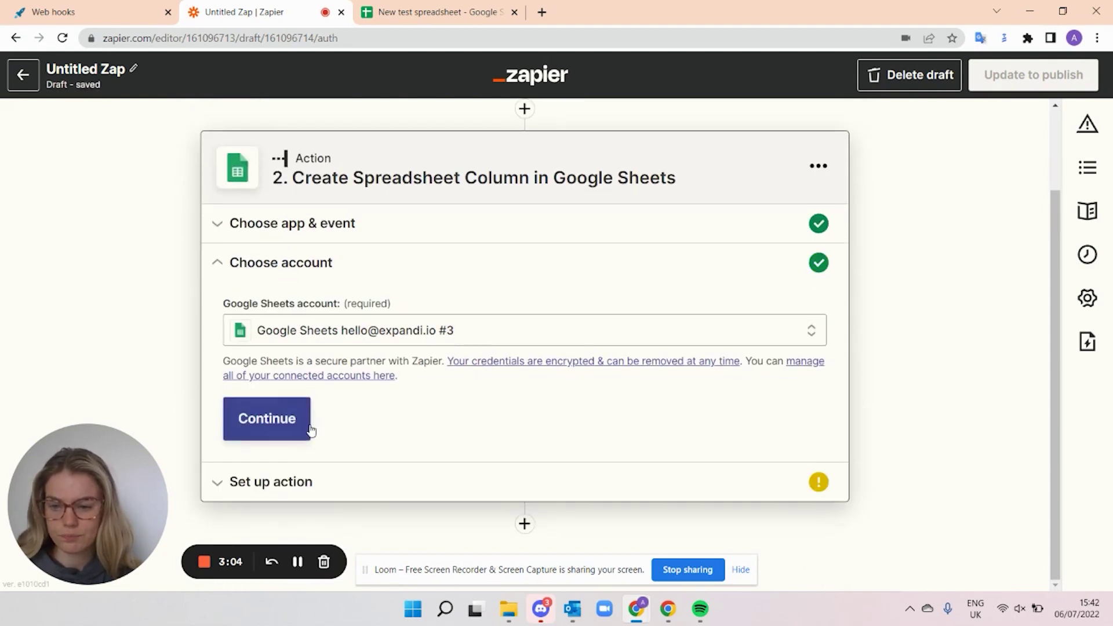
pyautogui.click(270, 425)
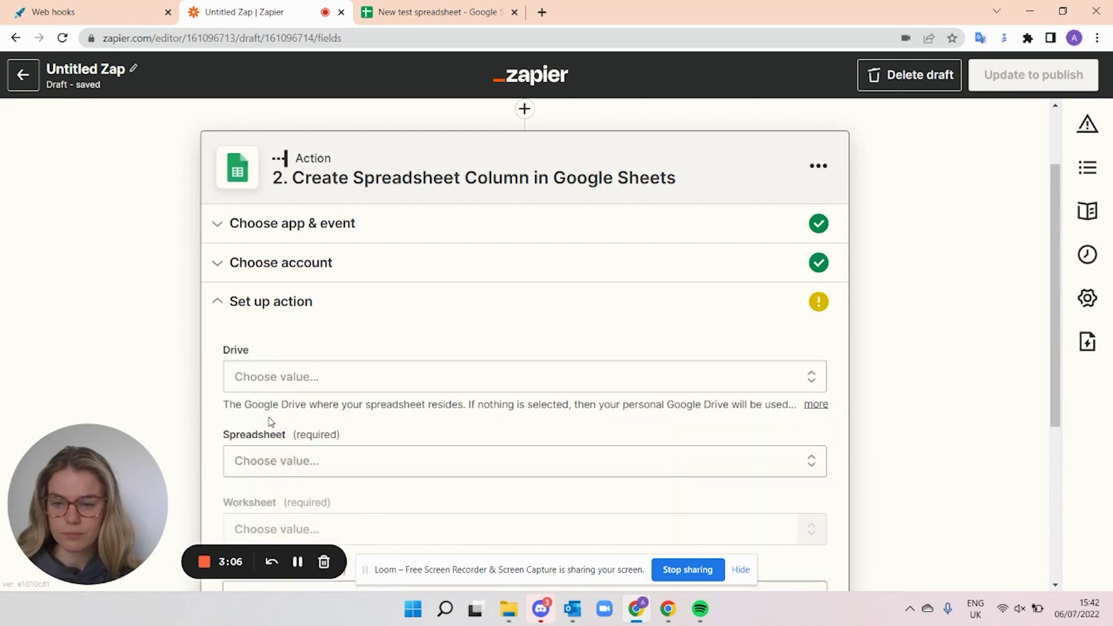
pyautogui.scroll(-2, 270, 422)
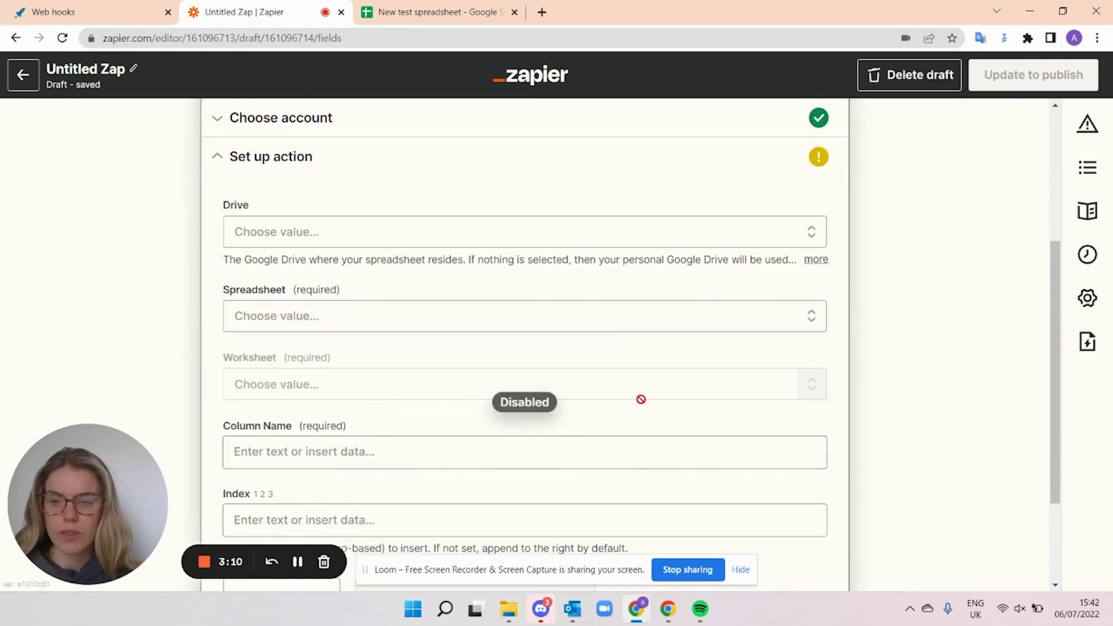
pyautogui.click(297, 562)
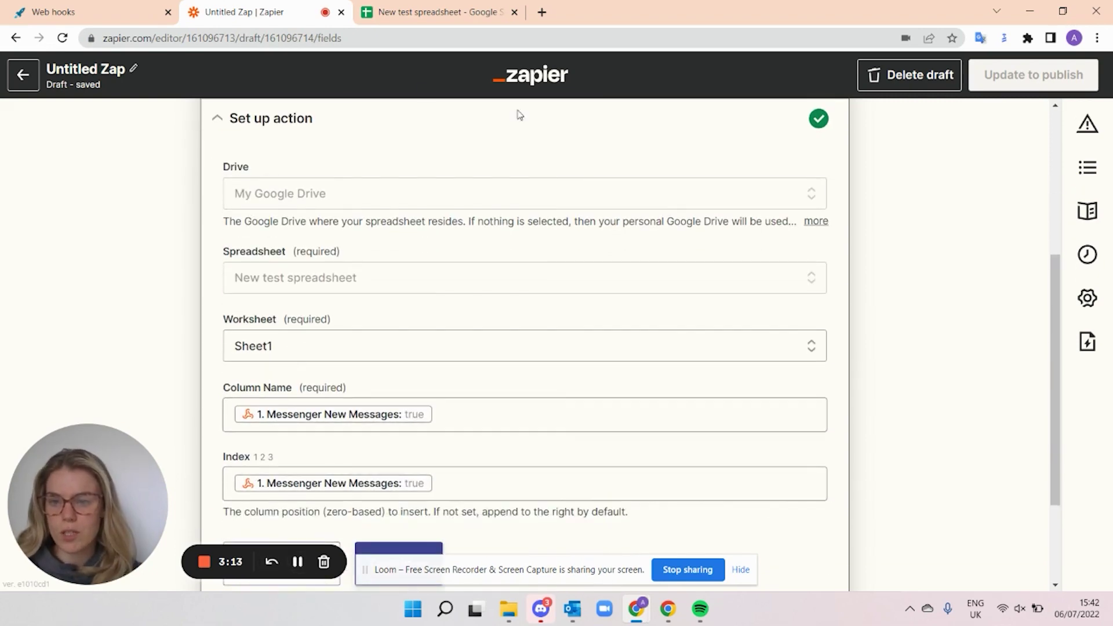
pyautogui.scroll(-3, 499, 406)
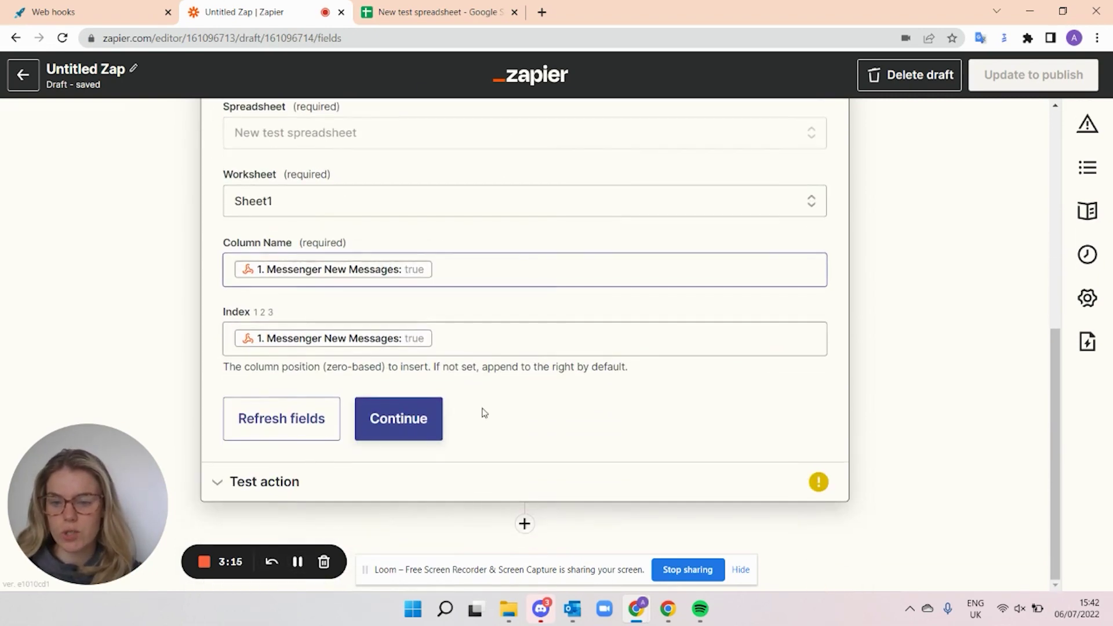
pyautogui.click(428, 428)
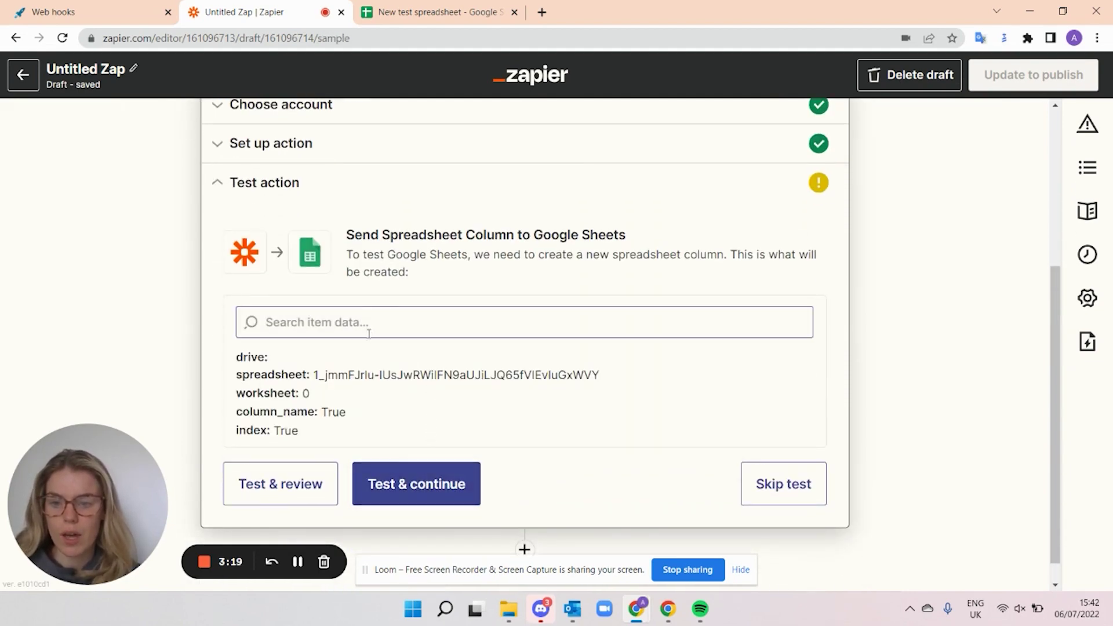
# - Test the action, writing TRUE into Sheet1!A1, then return to Expandi's Web hooks list
pyautogui.click(439, 500)
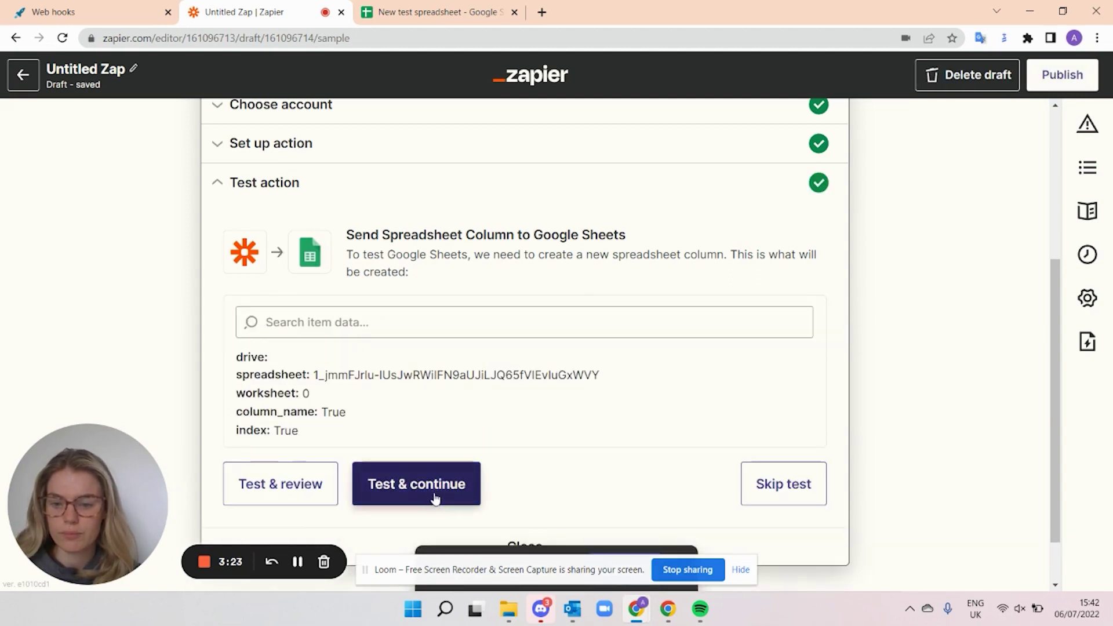
pyautogui.scroll(-3, 253, 446)
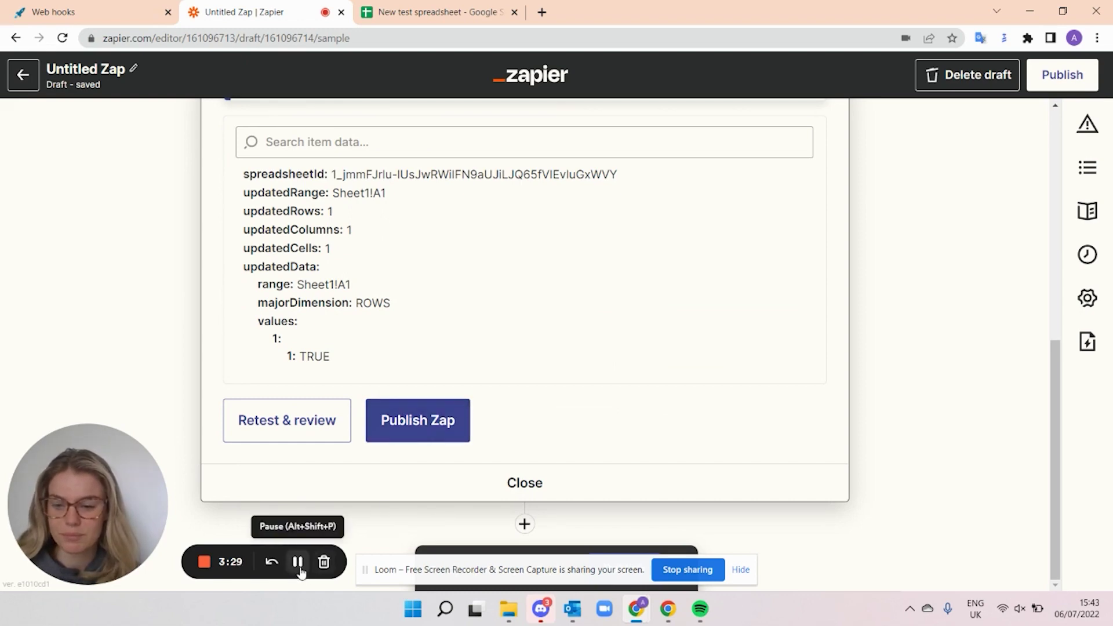
pyautogui.click(239, 568)
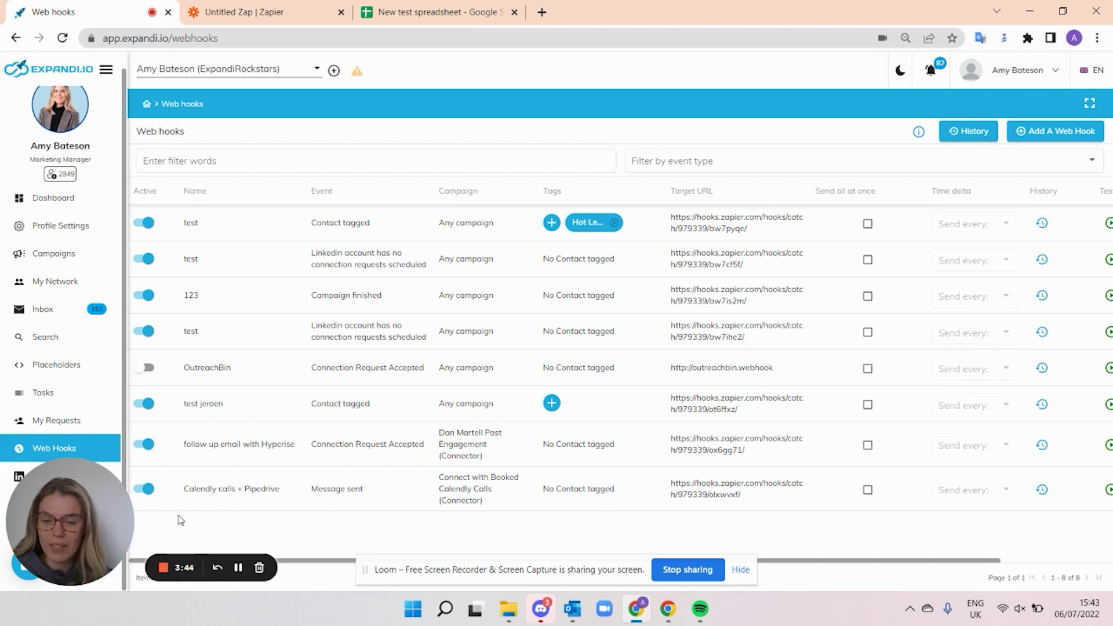